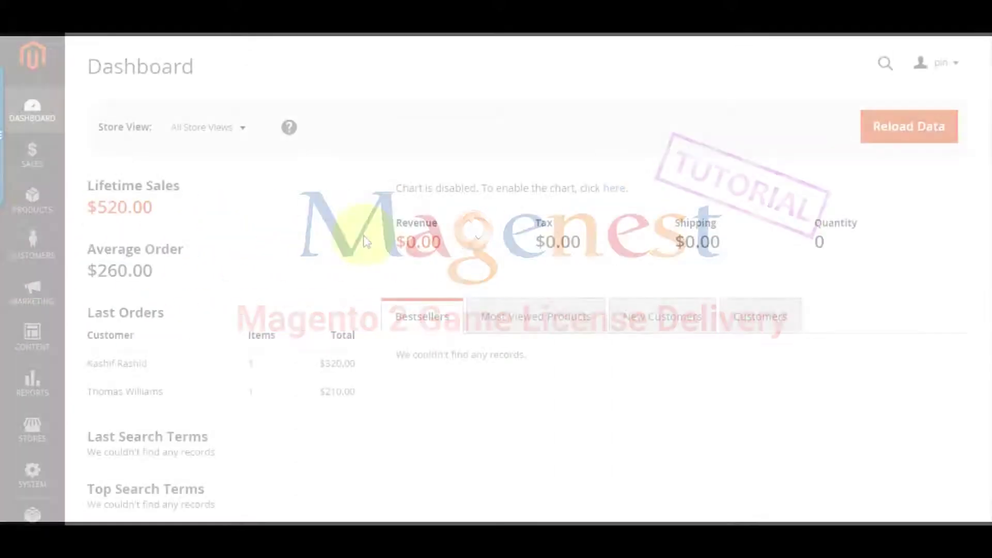
- Go to the product catalog and list the product types available to add
{"action": "left_click", "coordinate": [31, 198]}
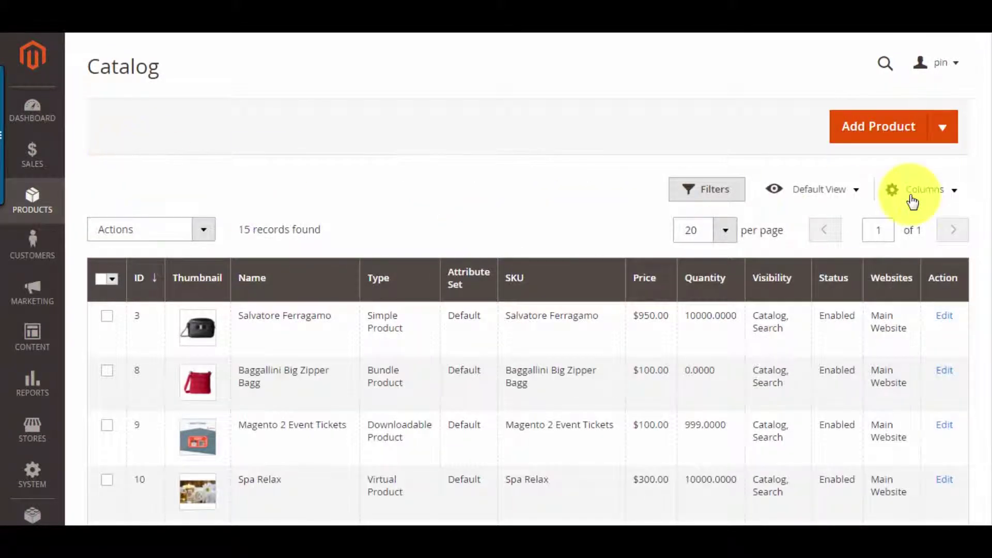
{"action": "left_click", "coordinate": [946, 128]}
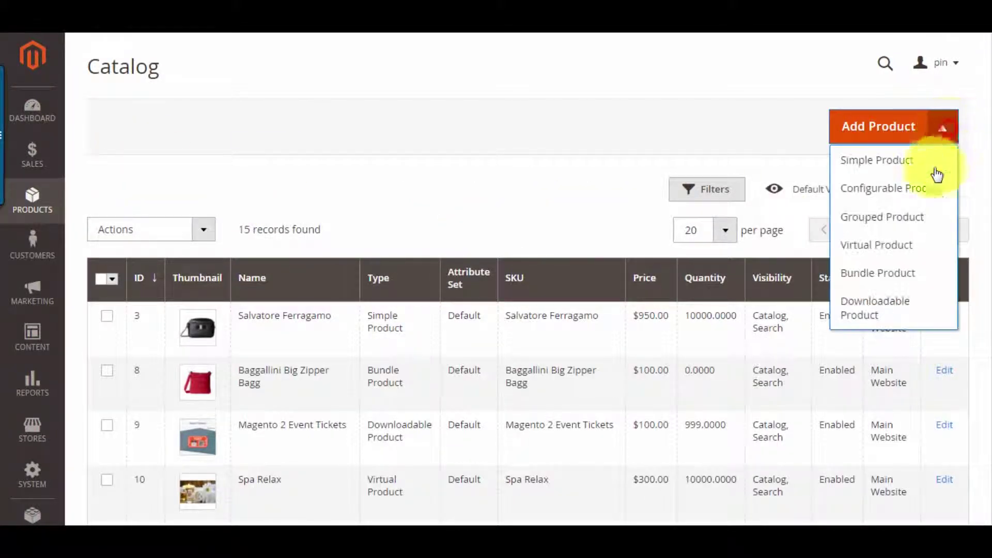
- Create a virtual product 'rabbit' priced 90, tax class None, with the 1_rabbit_relay.jpg image
{"action": "left_click", "coordinate": [898, 249]}
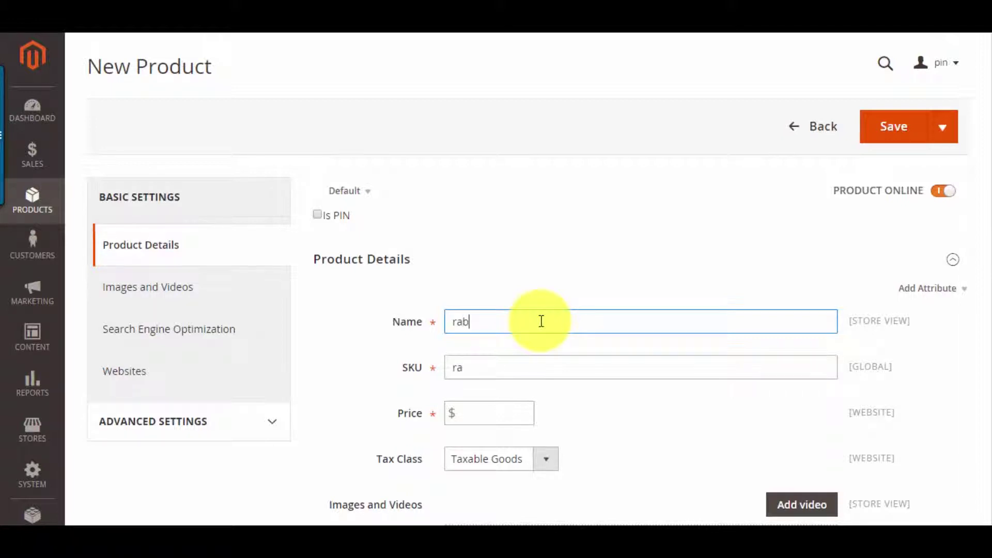
{"action": "scroll", "coordinate": [541, 326], "scroll_direction": "down", "scroll_amount": 1}
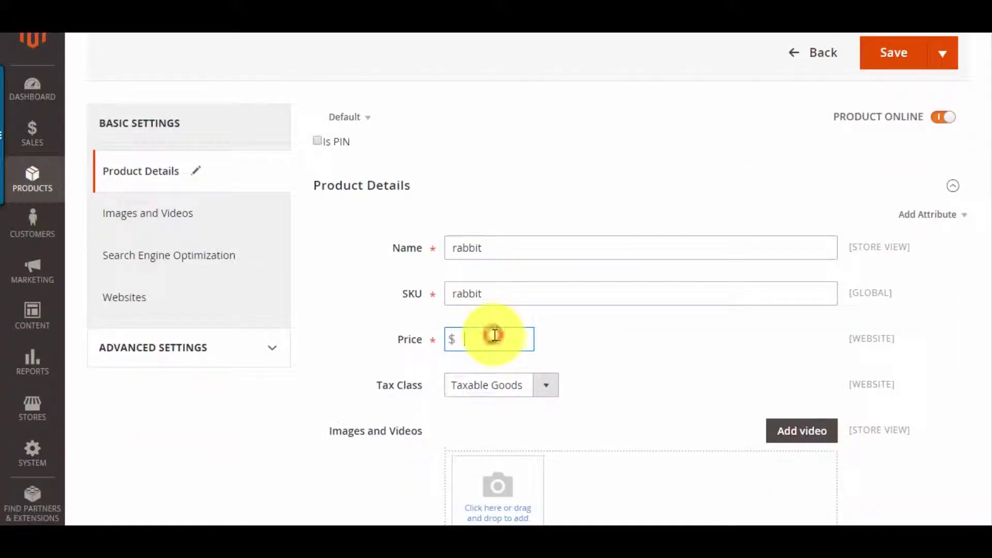
{"action": "type", "text": "90"}
{"action": "scroll", "coordinate": [494, 341], "scroll_direction": "down", "scroll_amount": 1}
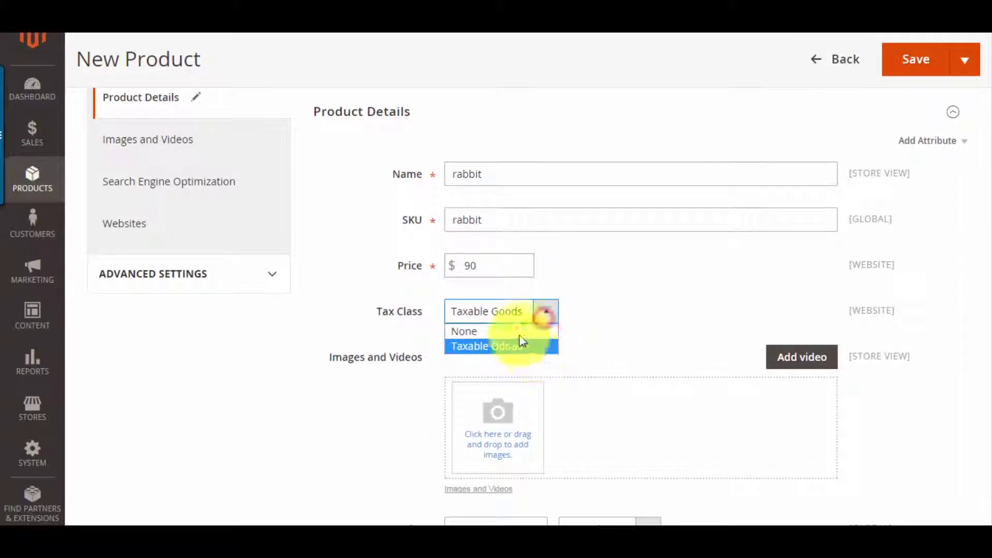
{"action": "left_click", "coordinate": [517, 330]}
{"action": "left_click", "coordinate": [502, 405]}
{"action": "left_click", "coordinate": [152, 188]}
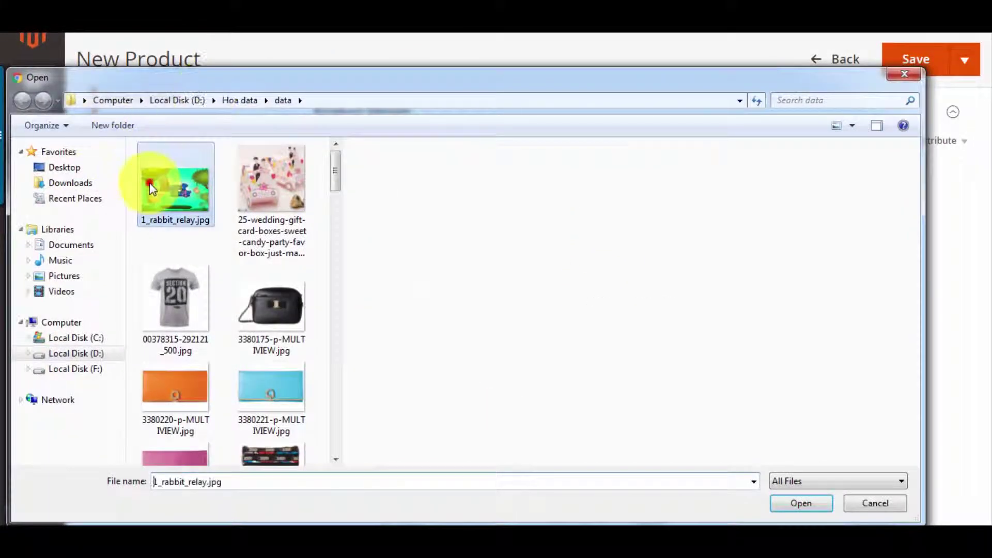
{"action": "left_click", "coordinate": [802, 503]}
{"action": "scroll", "coordinate": [658, 381], "scroll_direction": "down", "scroll_amount": 3}
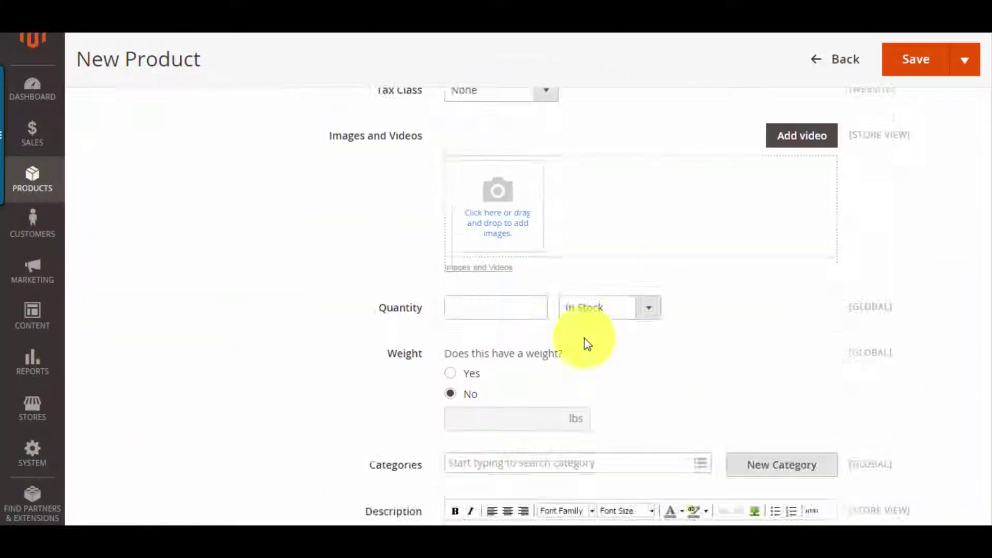
- Set the quantity to 80 and assign the Software category
{"action": "left_click", "coordinate": [506, 300]}
{"action": "type", "text": "0"}
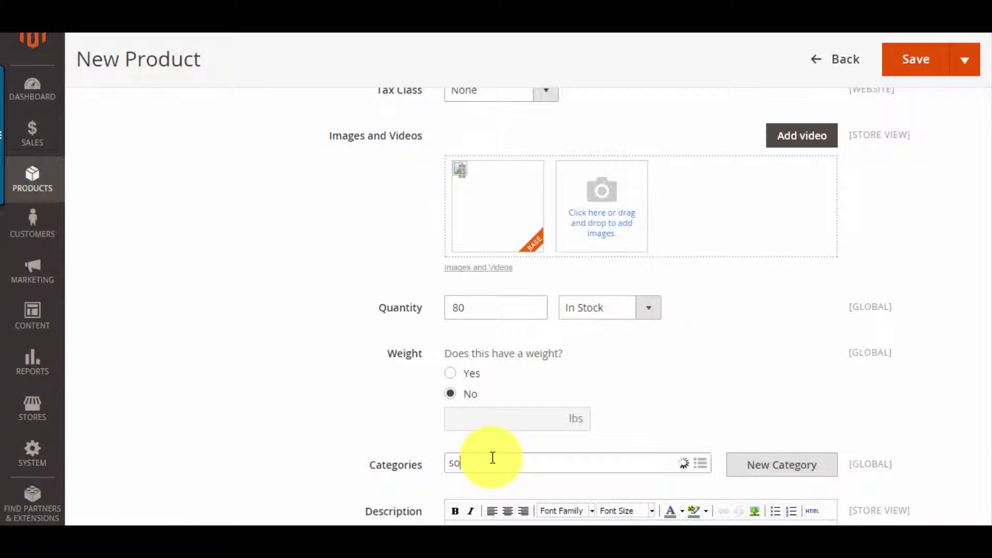
{"action": "left_click", "coordinate": [480, 486]}
{"action": "scroll", "coordinate": [707, 497], "scroll_direction": "down", "scroll_amount": 2}
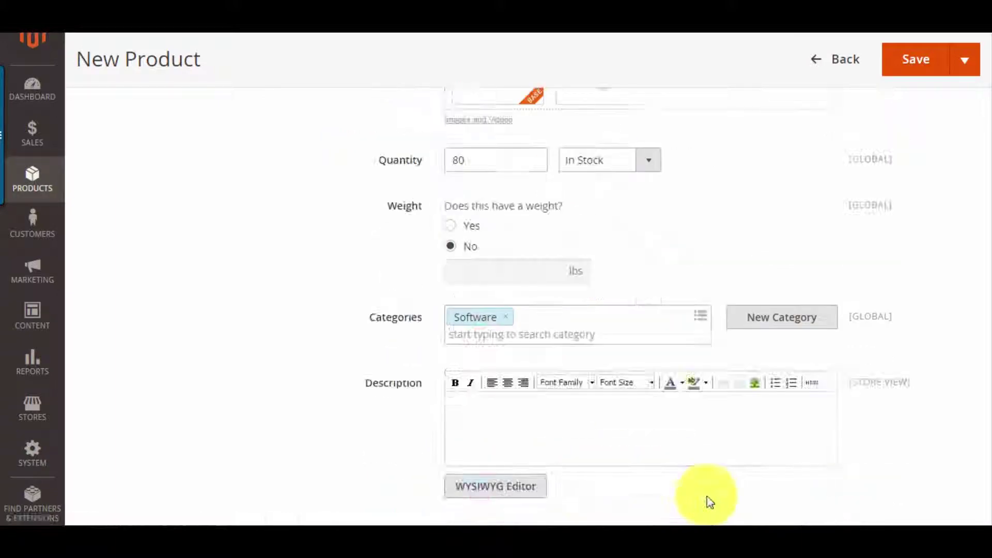
{"action": "scroll", "coordinate": [729, 425], "scroll_direction": "down", "scroll_amount": 1}
{"action": "scroll", "coordinate": [631, 357], "scroll_direction": "down", "scroll_amount": 3}
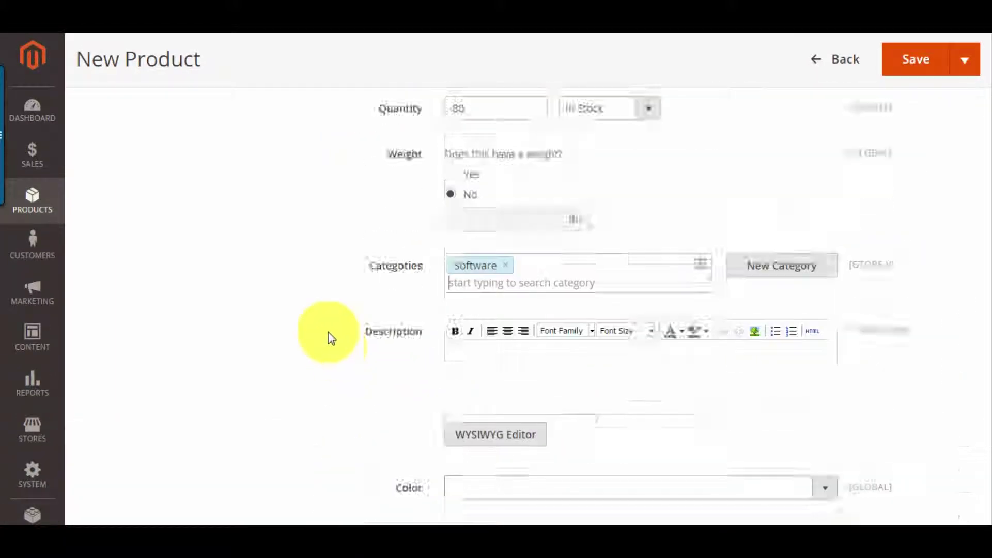
{"action": "scroll", "coordinate": [327, 337], "scroll_direction": "up", "scroll_amount": 3}
{"action": "scroll", "coordinate": [327, 338], "scroll_direction": "up", "scroll_amount": 3}
{"action": "scroll", "coordinate": [327, 337], "scroll_direction": "up", "scroll_amount": 2}
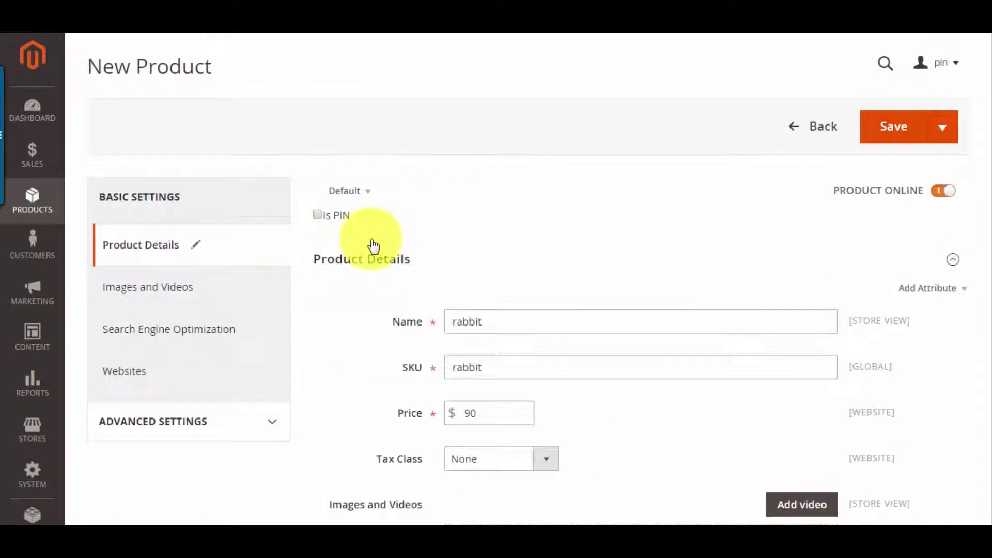
- Mark rabbit as Is PIN and reveal the Game license delivery settings under Advanced Settings
{"action": "left_click", "coordinate": [318, 217]}
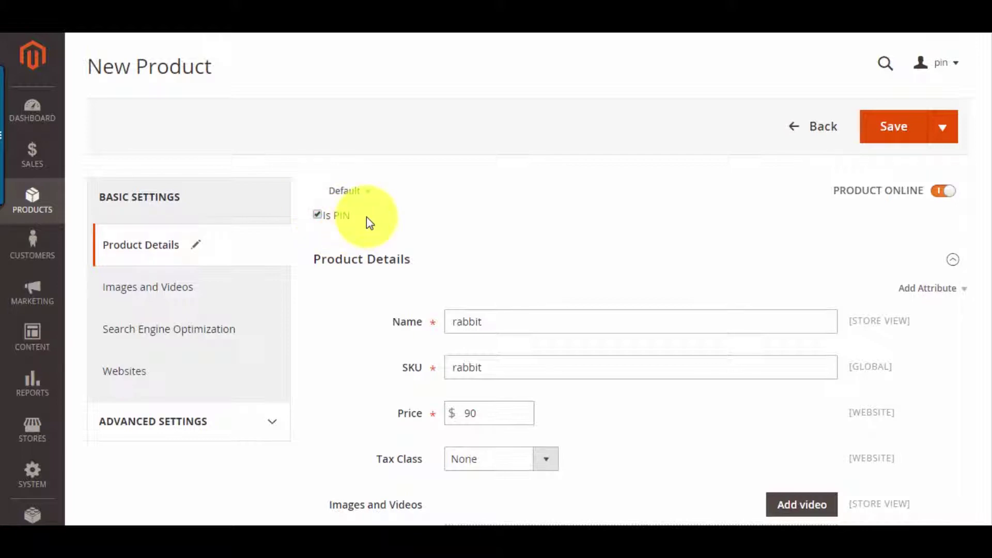
{"action": "left_click", "coordinate": [243, 421]}
{"action": "scroll", "coordinate": [243, 414], "scroll_direction": "down", "scroll_amount": 6}
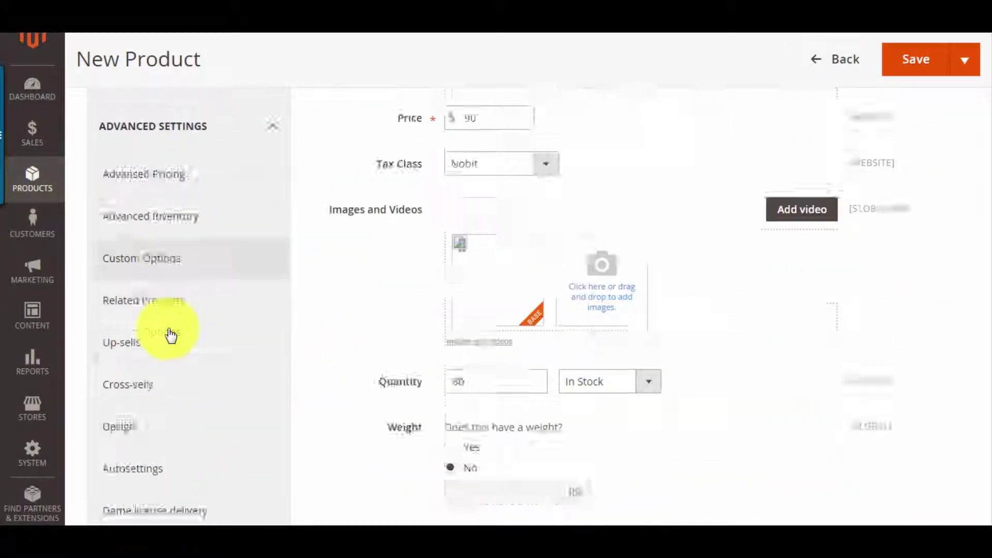
{"action": "left_click", "coordinate": [122, 301]}
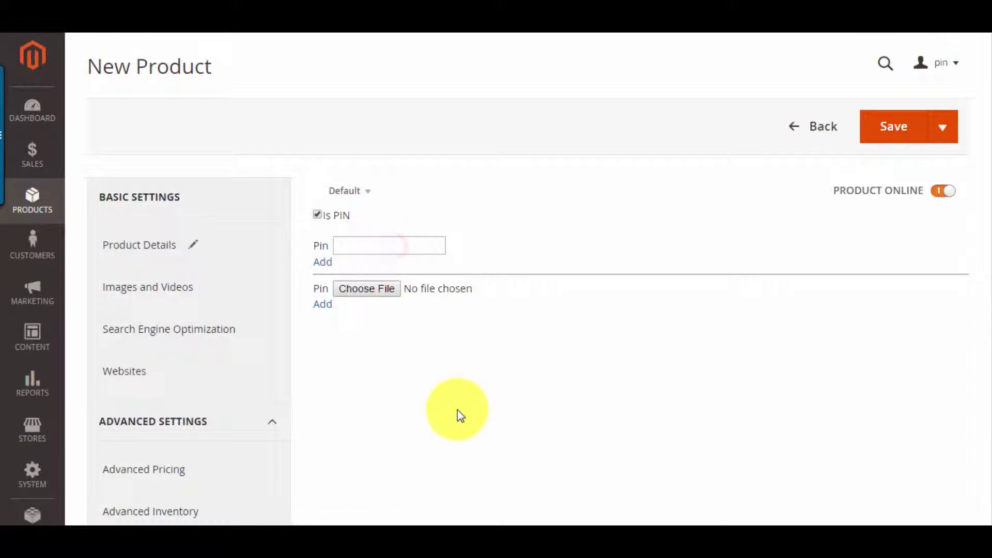
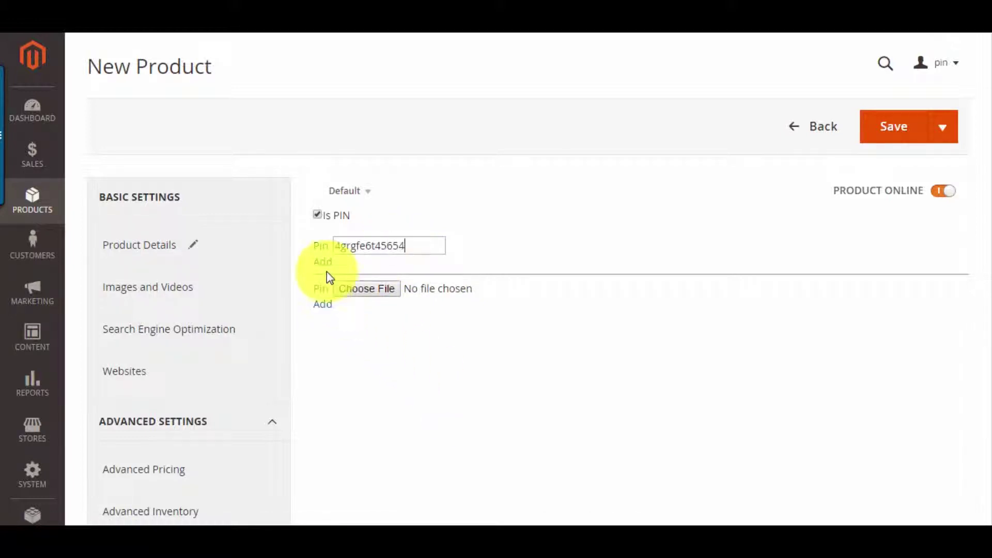
- Add PIN rows until four PIN codes are entered for the rabbit product
{"action": "left_click", "coordinate": [323, 262]}
{"action": "left_click", "coordinate": [365, 265]}
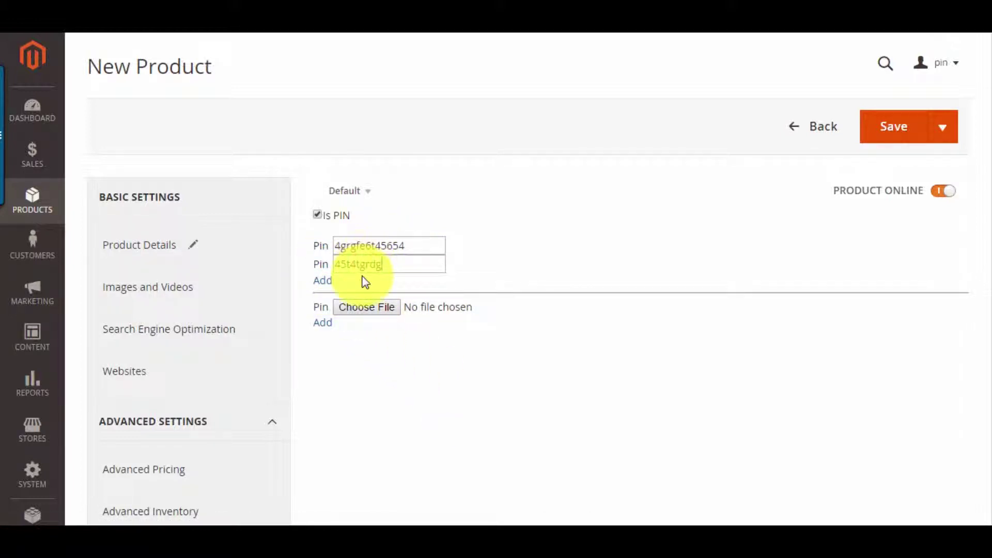
{"action": "left_click", "coordinate": [324, 283]}
{"action": "left_click", "coordinate": [358, 282]}
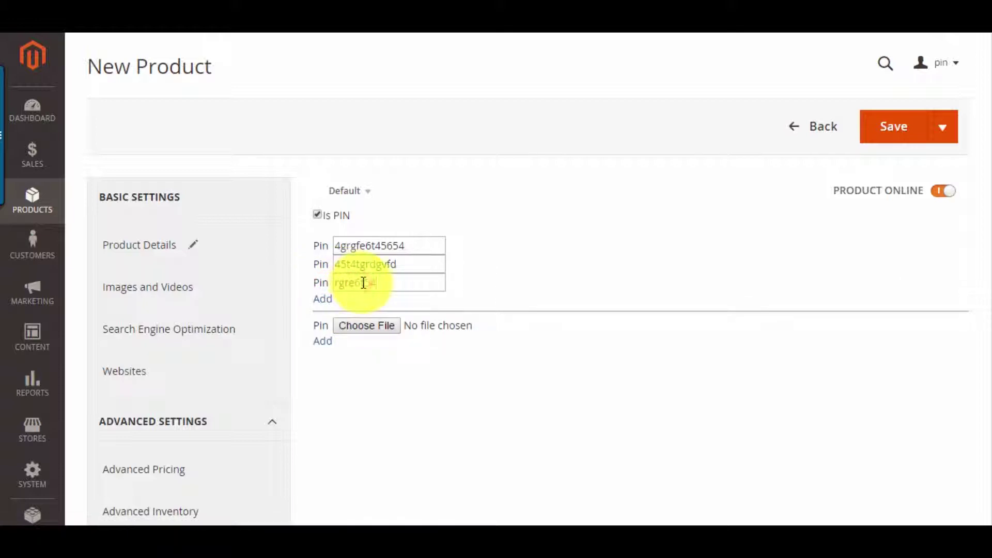
{"action": "left_click", "coordinate": [321, 299]}
{"action": "left_click", "coordinate": [366, 306]}
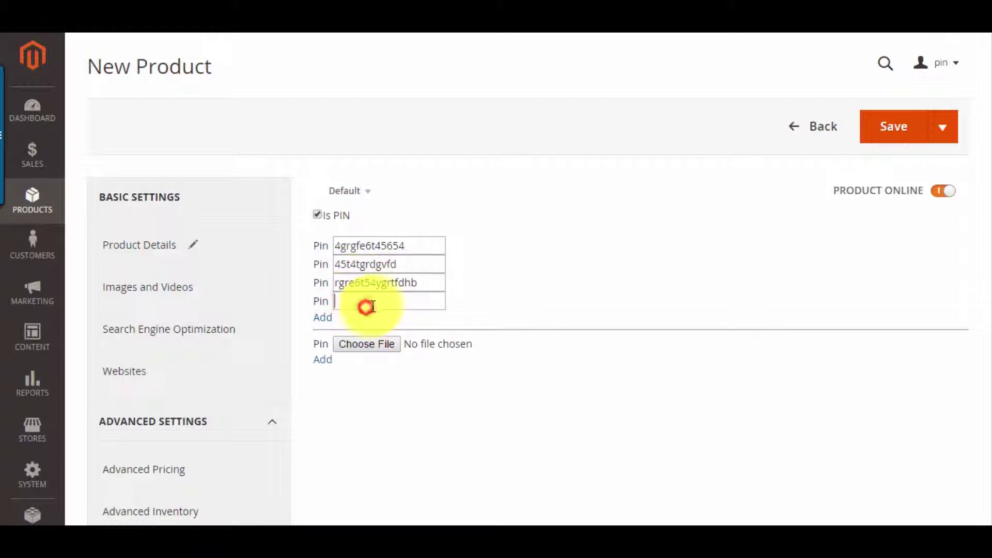
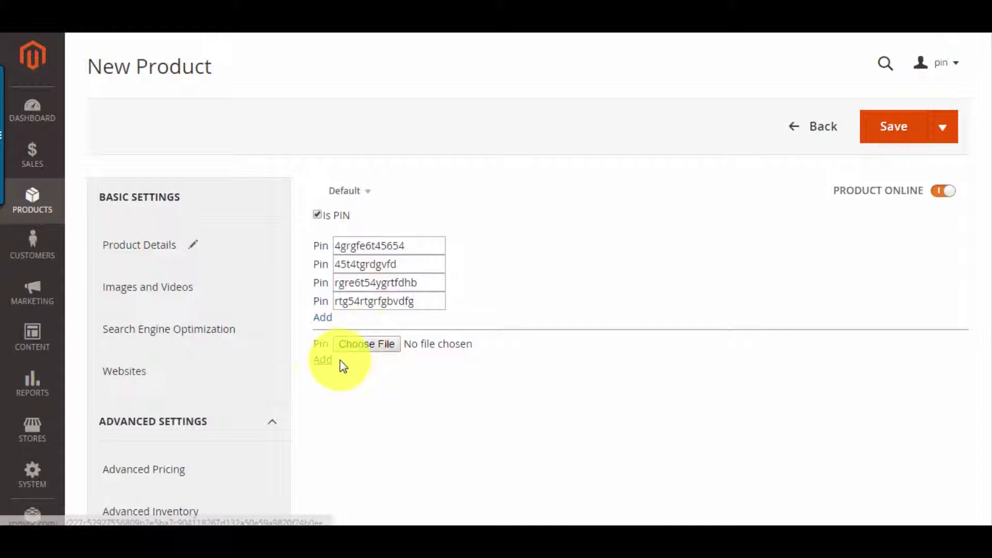
- Attach 1_rabbit_relay.jpg as the first PIN file
{"action": "left_click", "coordinate": [373, 349]}
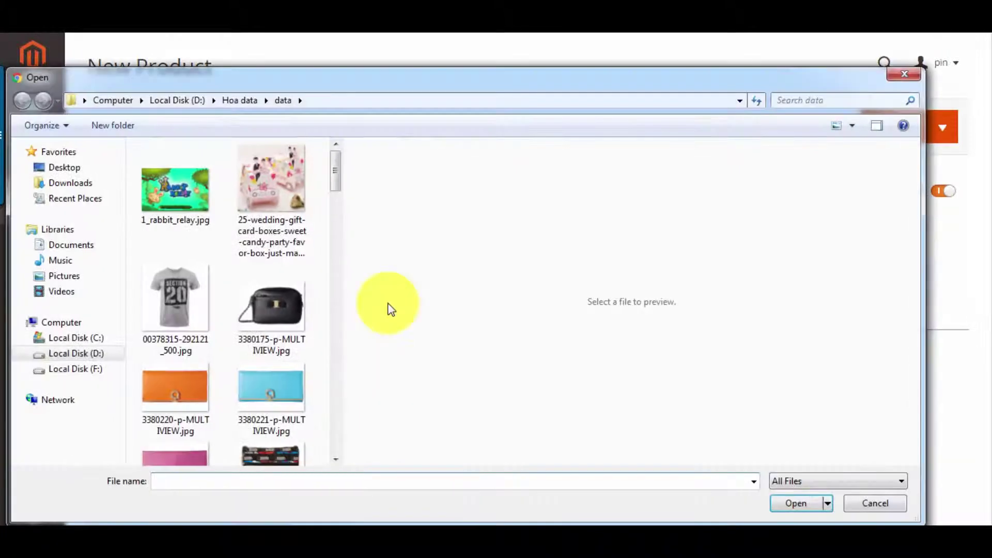
{"action": "left_click", "coordinate": [199, 208]}
{"action": "left_click", "coordinate": [803, 504]}
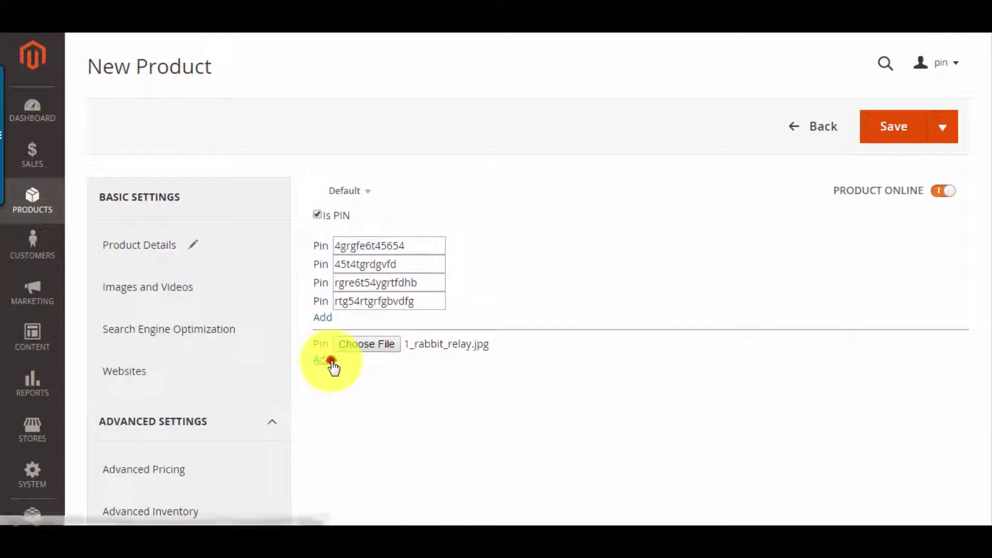
- Archive the rabbit image into 1_rabbit_relay.rar and attach it as the second PIN file
{"action": "left_click", "coordinate": [324, 360]}
{"action": "left_click", "coordinate": [365, 360]}
{"action": "left_click", "coordinate": [163, 183]}
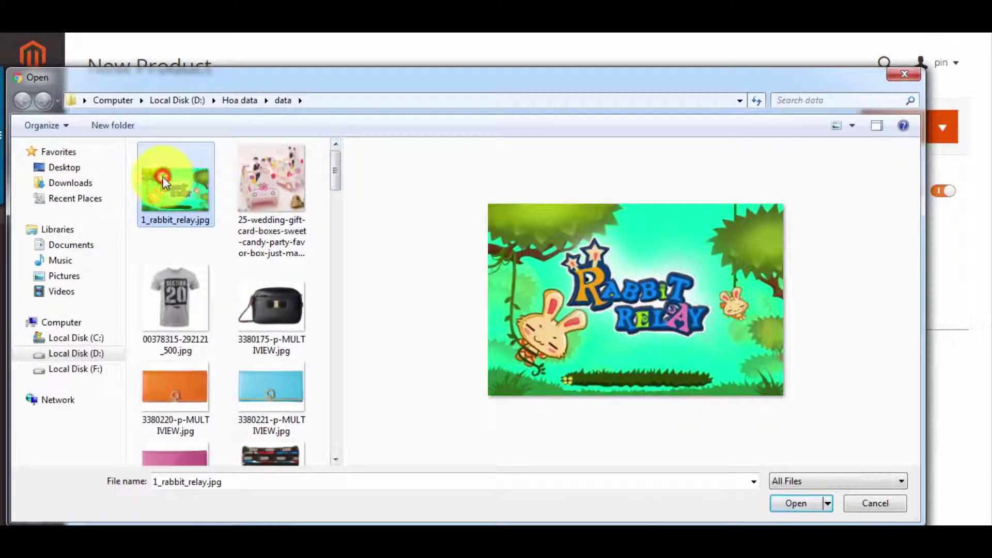
{"action": "left_click_drag", "start_coordinate": [163, 177], "coordinate": [186, 209]}
{"action": "right_click", "coordinate": [186, 210]}
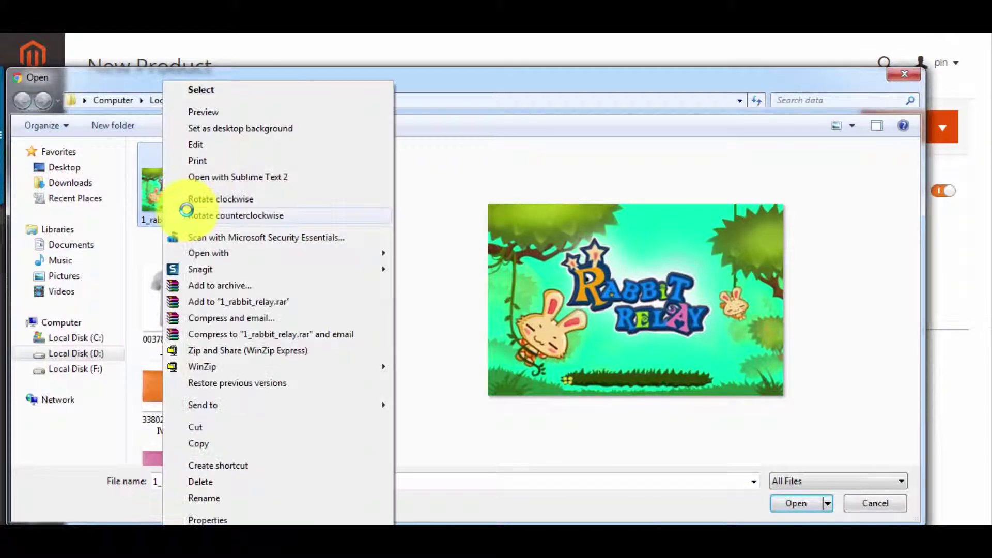
{"action": "left_click", "coordinate": [259, 305]}
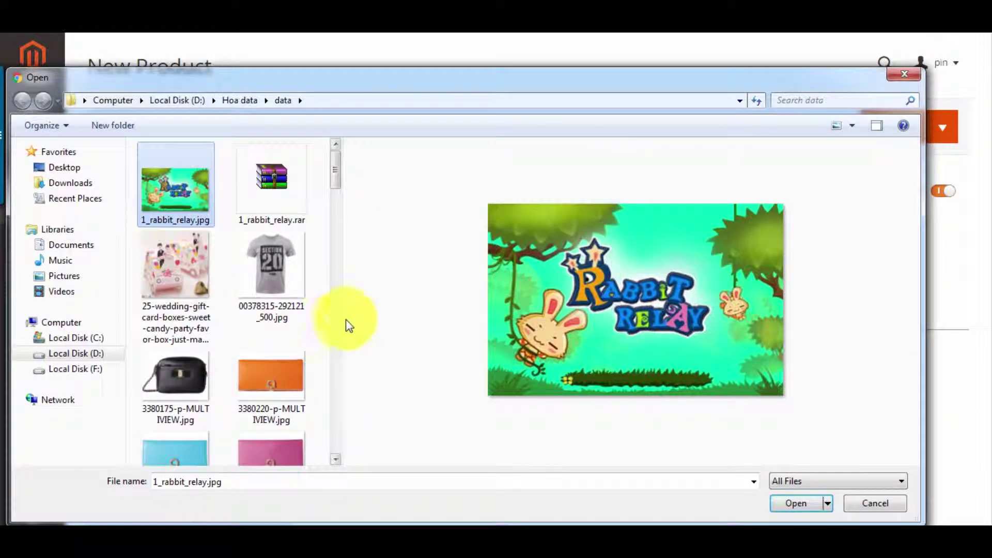
{"action": "left_click", "coordinate": [266, 180]}
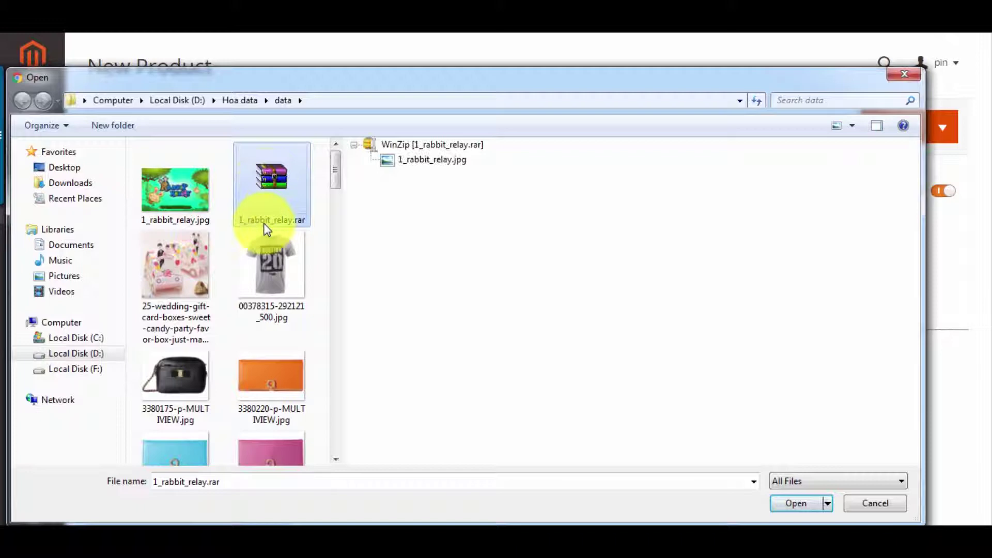
{"action": "left_click", "coordinate": [791, 504]}
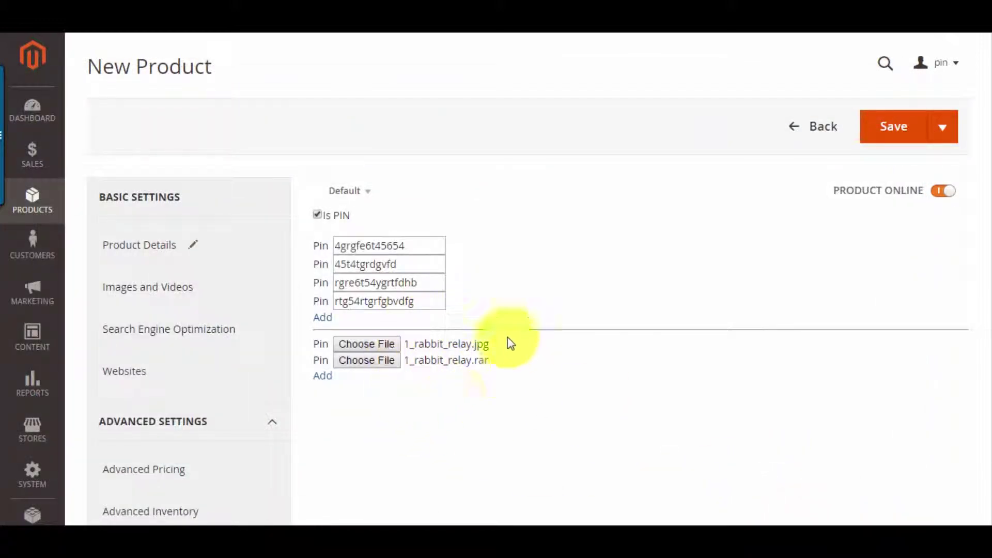
- Attach the wedding-gift image as a third PIN file and save the rabbit product
{"action": "left_click", "coordinate": [323, 375]}
{"action": "left_click", "coordinate": [324, 393]}
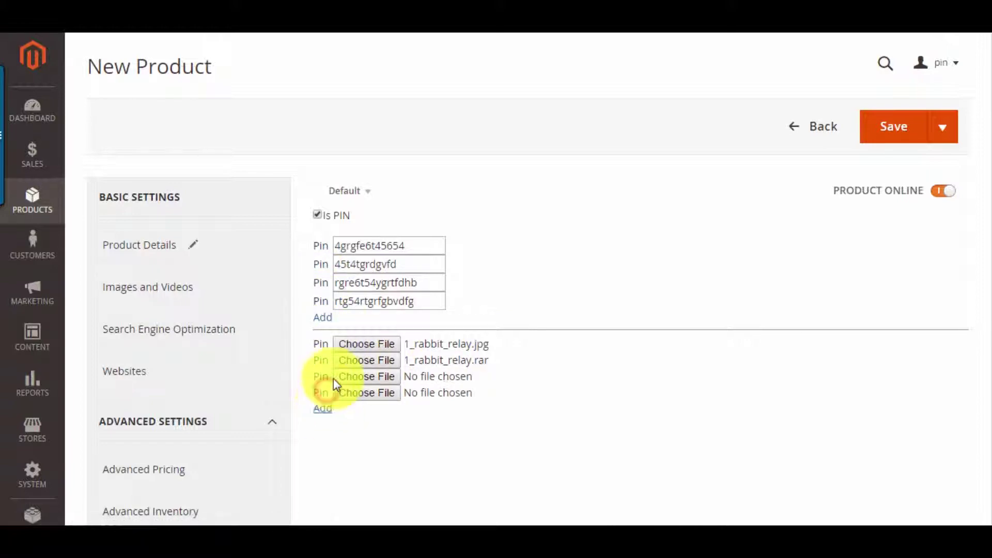
{"action": "left_click", "coordinate": [366, 379]}
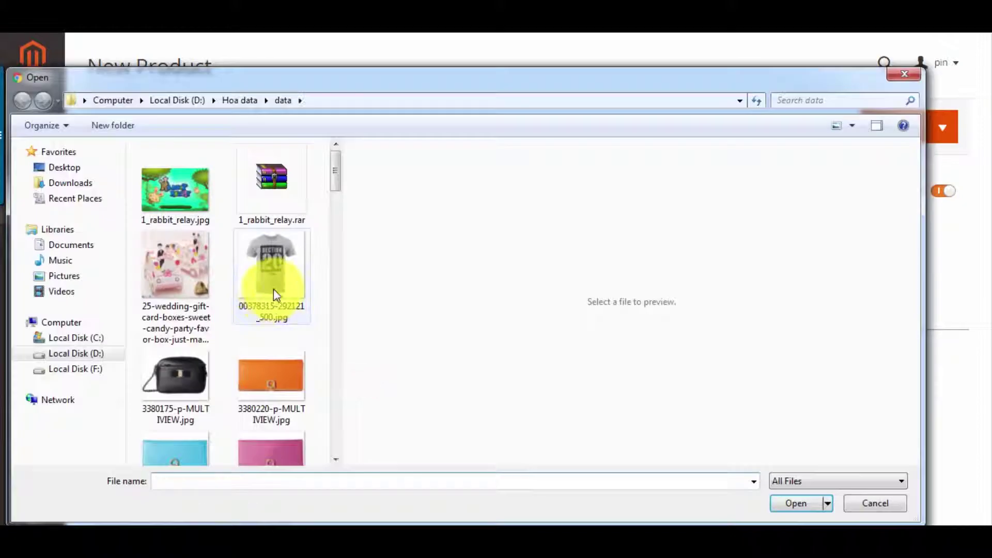
{"action": "left_click", "coordinate": [185, 277]}
{"action": "left_click", "coordinate": [797, 503]}
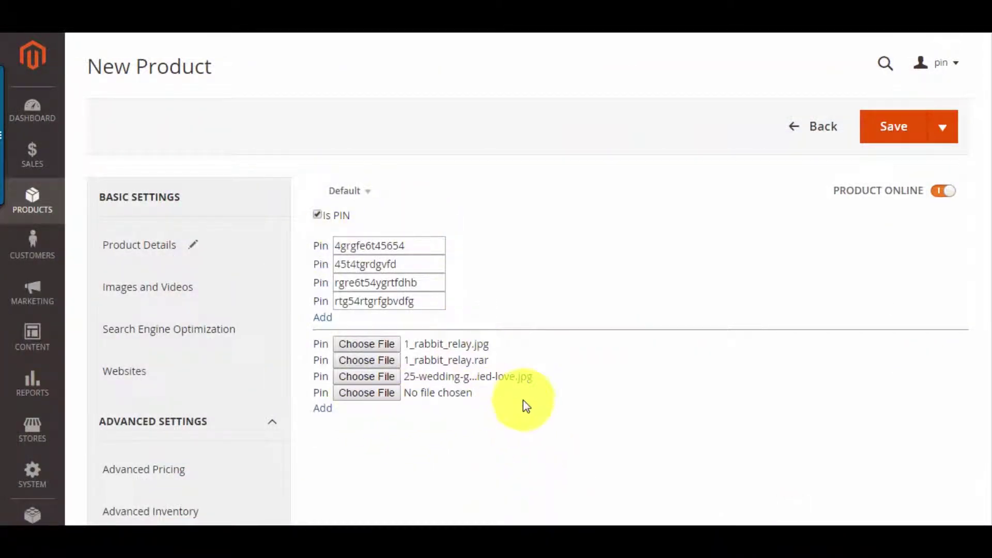
{"action": "left_click", "coordinate": [906, 127]}
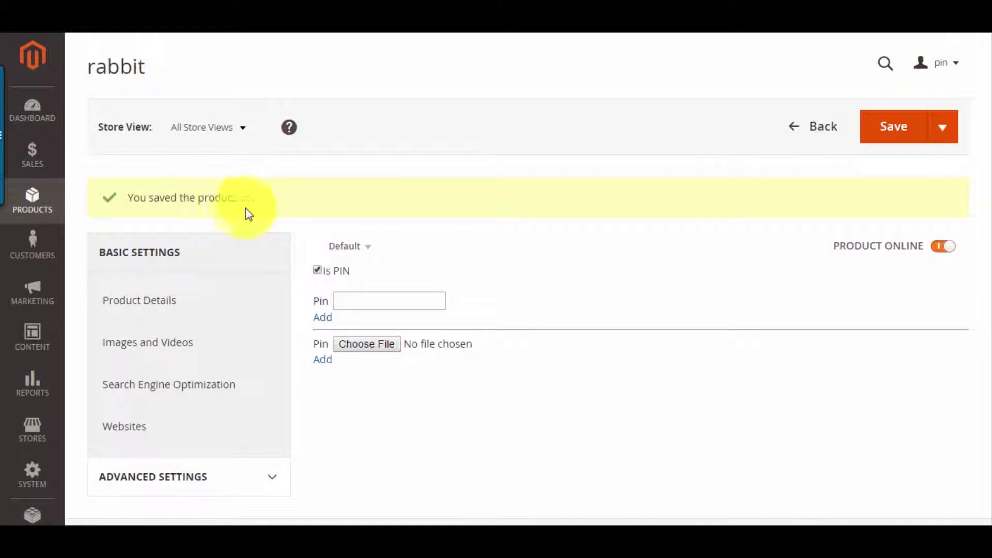
- Note the saved confirmation and open Manage Pin Code in a new tab from the Products menu
{"action": "mouse_move", "coordinate": [130, 199]}
{"action": "left_mouse_down"}
{"action": "mouse_move", "coordinate": [221, 193]}
{"action": "mouse_move", "coordinate": [228, 213]}
{"action": "left_mouse_up"}
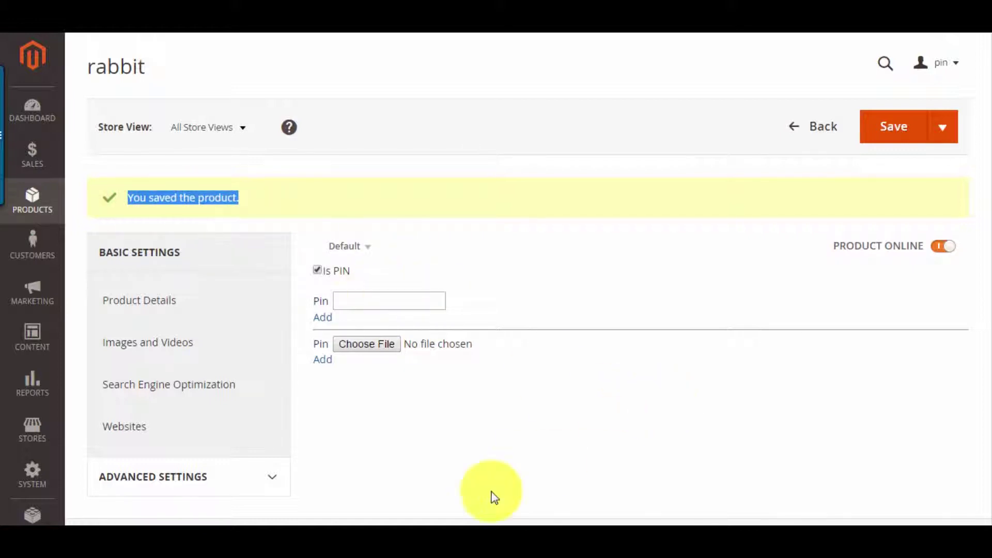
{"action": "left_click", "coordinate": [33, 200]}
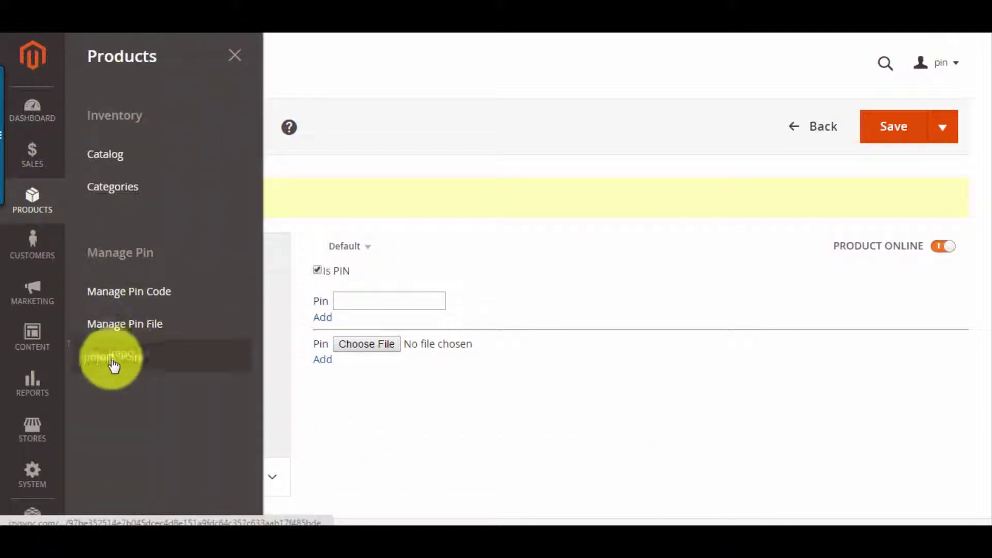
{"action": "right_click", "coordinate": [152, 300]}
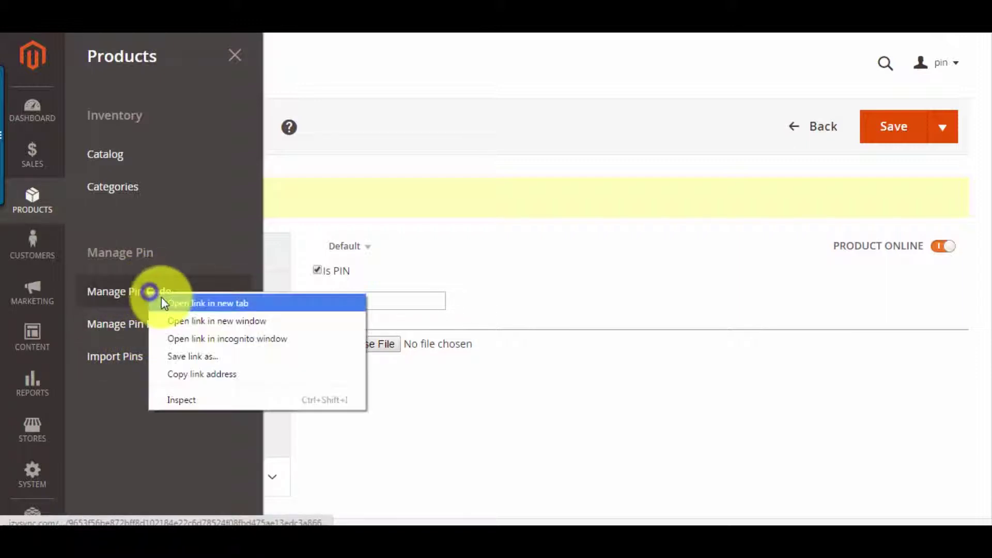
{"action": "left_click", "coordinate": [166, 302]}
- Open Manage Pin File in a new tab, then go to the Import Pins page
{"action": "right_click", "coordinate": [136, 326]}
{"action": "left_click", "coordinate": [158, 336]}
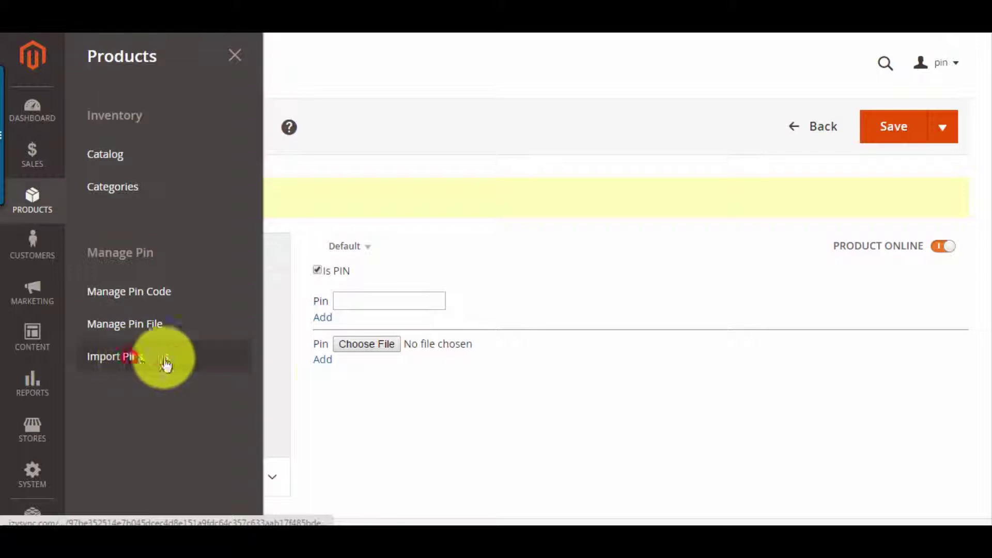
{"action": "left_click", "coordinate": [163, 361]}
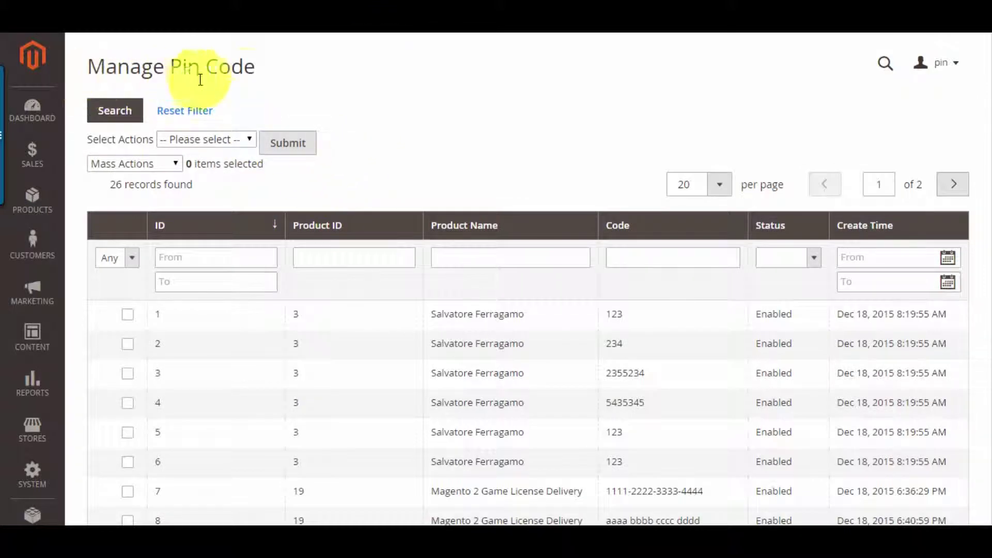
{"action": "scroll", "coordinate": [295, 348], "scroll_direction": "down", "scroll_amount": 1}
{"action": "scroll", "coordinate": [307, 348], "scroll_direction": "down", "scroll_amount": 3}
{"action": "scroll", "coordinate": [309, 350], "scroll_direction": "down", "scroll_amount": 3}
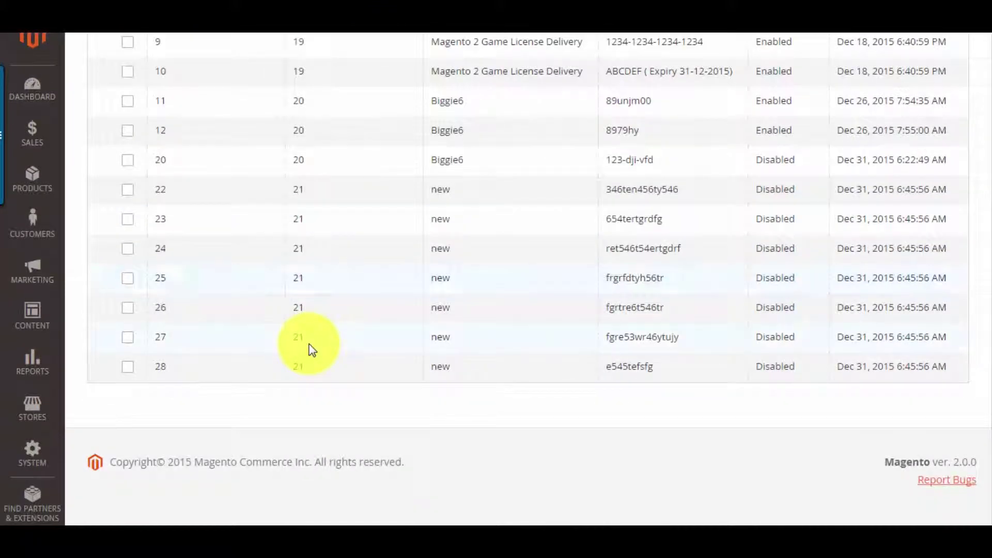
{"action": "scroll", "coordinate": [309, 350], "scroll_direction": "up", "scroll_amount": 3}
{"action": "scroll", "coordinate": [310, 350], "scroll_direction": "up", "scroll_amount": 1}
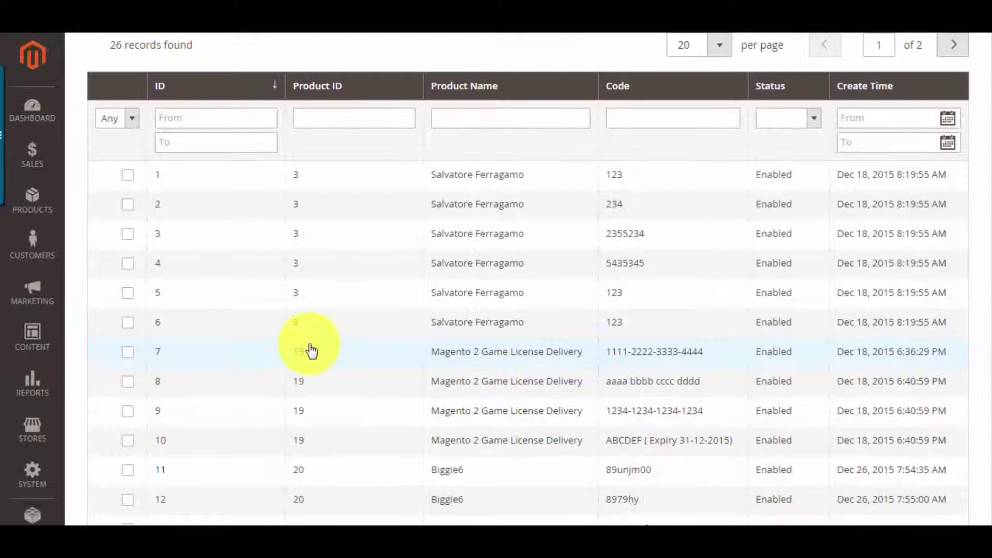
{"action": "scroll", "coordinate": [404, 253], "scroll_direction": "up", "scroll_amount": 1}
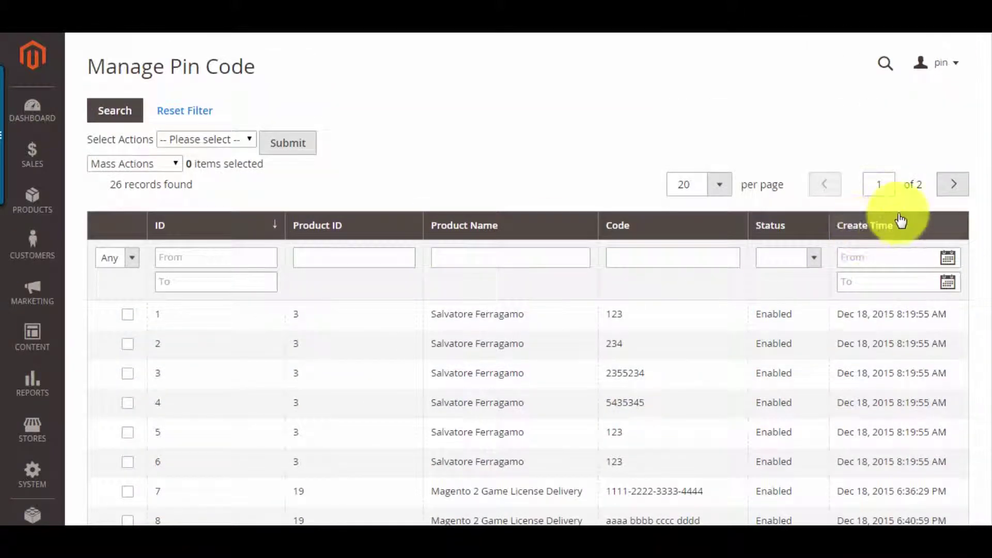
{"action": "left_click", "coordinate": [940, 188]}
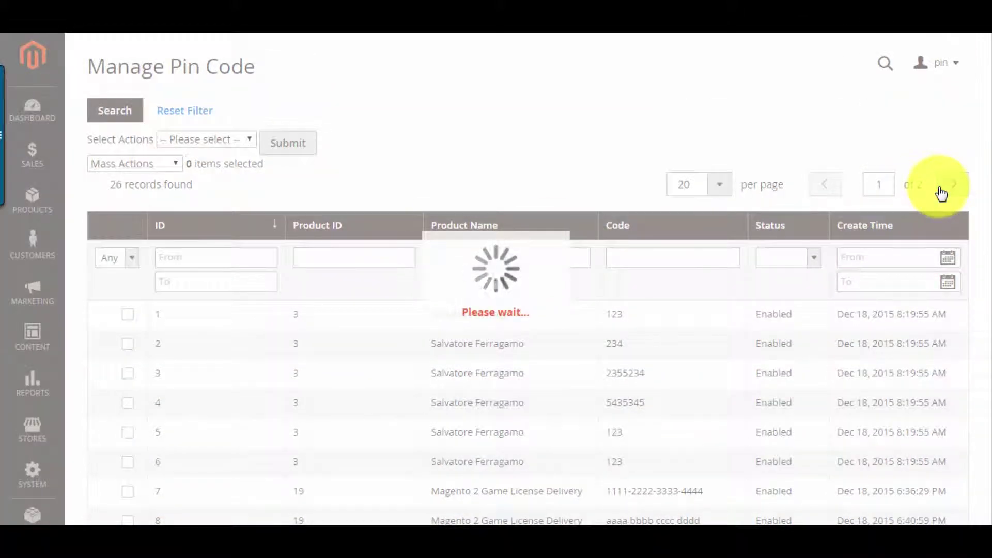
{"action": "scroll", "coordinate": [439, 310], "scroll_direction": "down", "scroll_amount": 1}
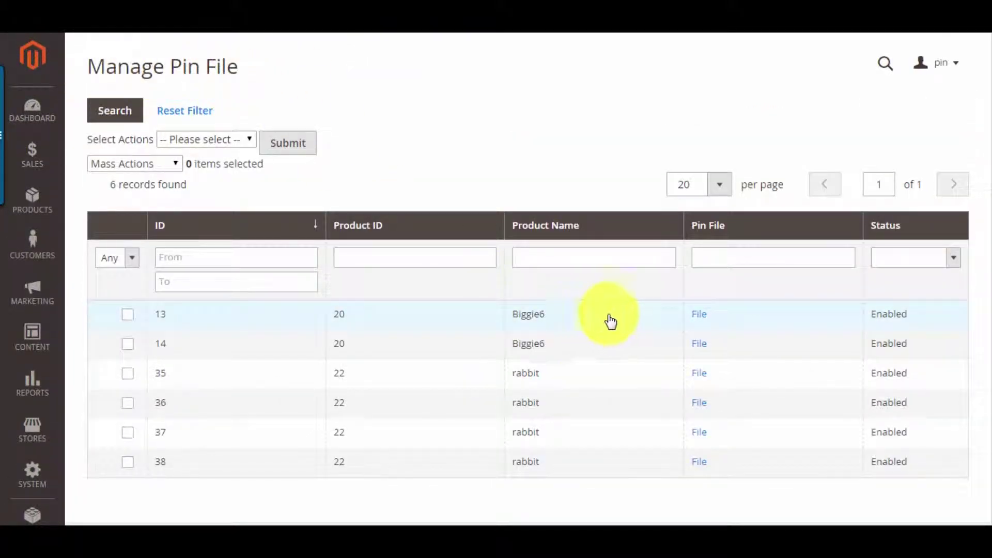
{"action": "scroll", "coordinate": [598, 364], "scroll_direction": "down", "scroll_amount": 2}
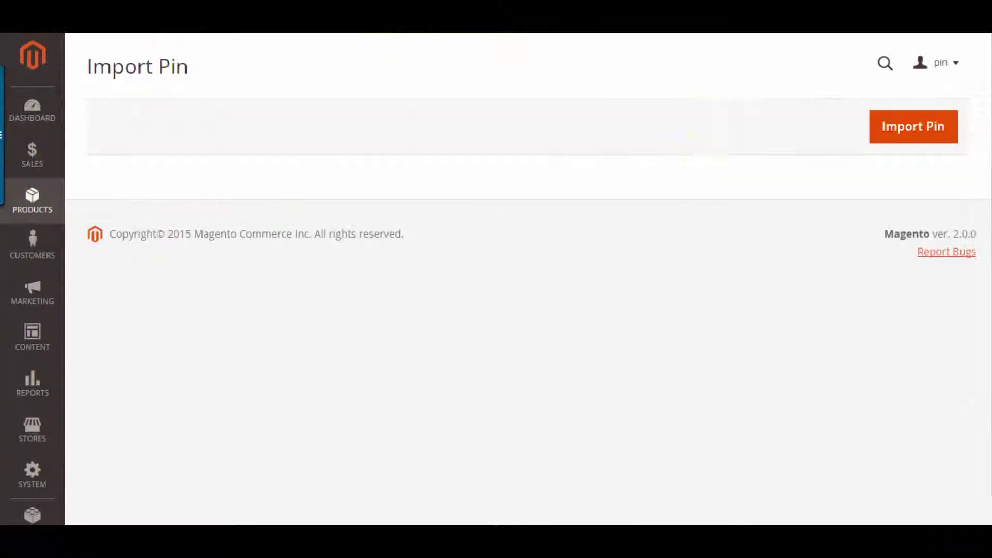
{"action": "left_click", "coordinate": [921, 129]}
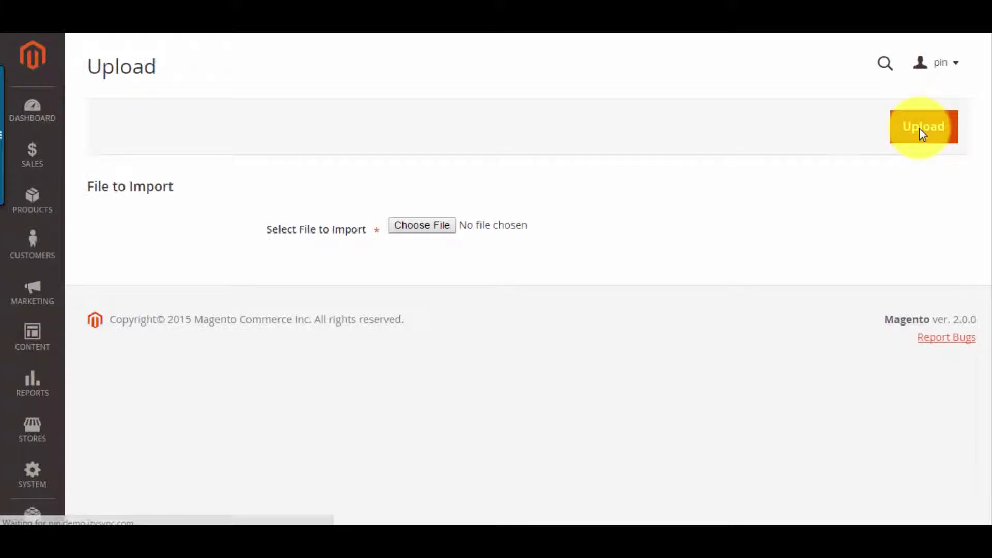
{"action": "left_click", "coordinate": [262, 226]}
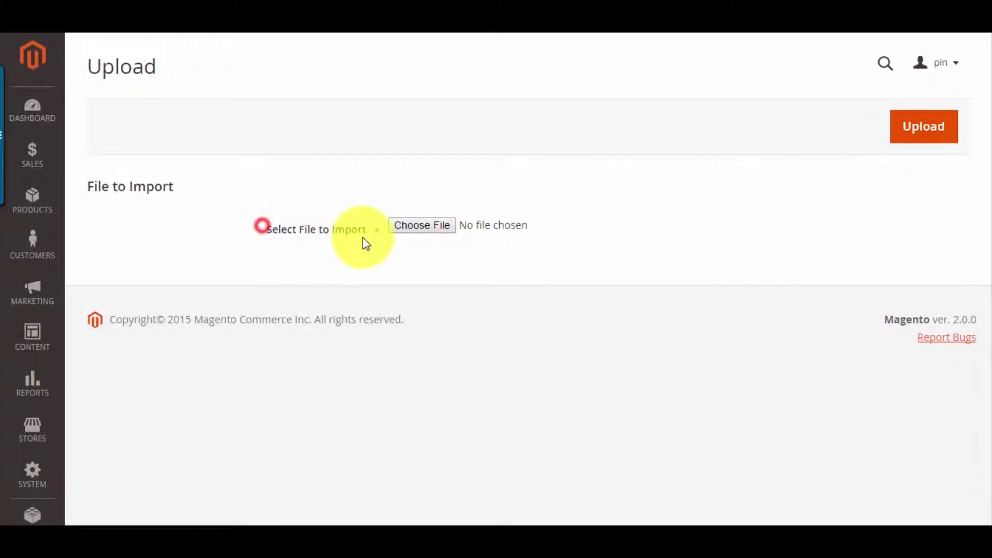
{"action": "left_click_drag", "start_coordinate": [369, 236], "coordinate": [493, 251]}
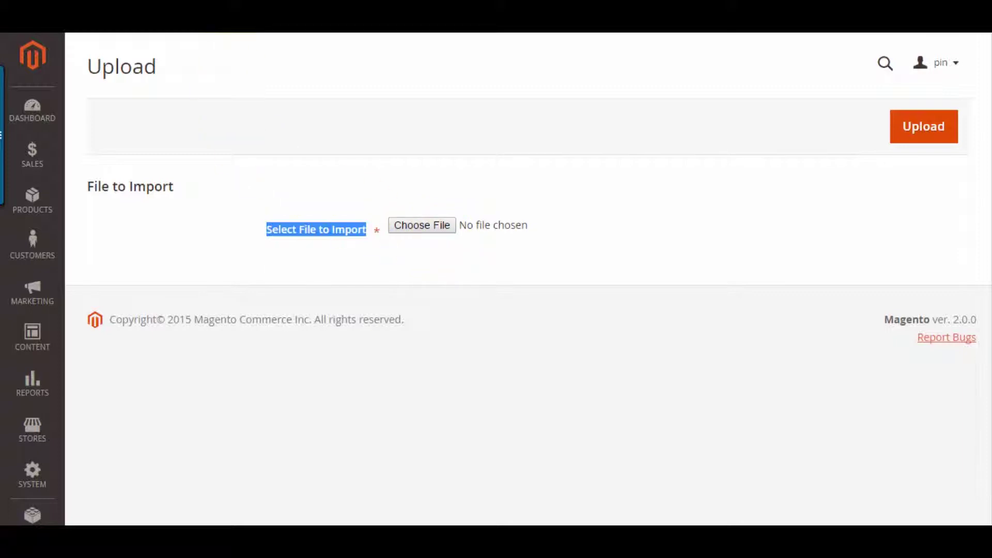
{"action": "left_click", "coordinate": [32, 202]}
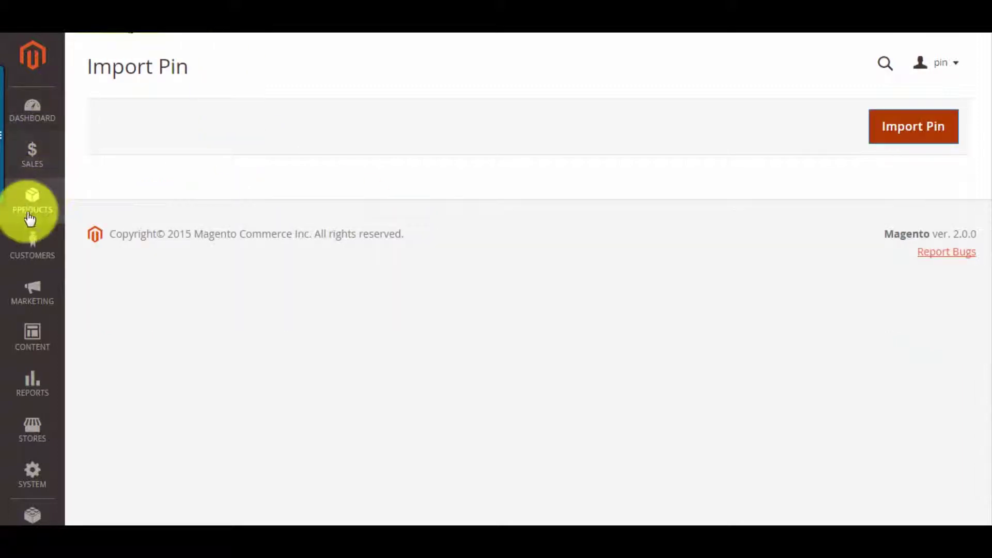
- Copy the rabbit product's SKU from the catalog grid
{"action": "left_click", "coordinate": [101, 164]}
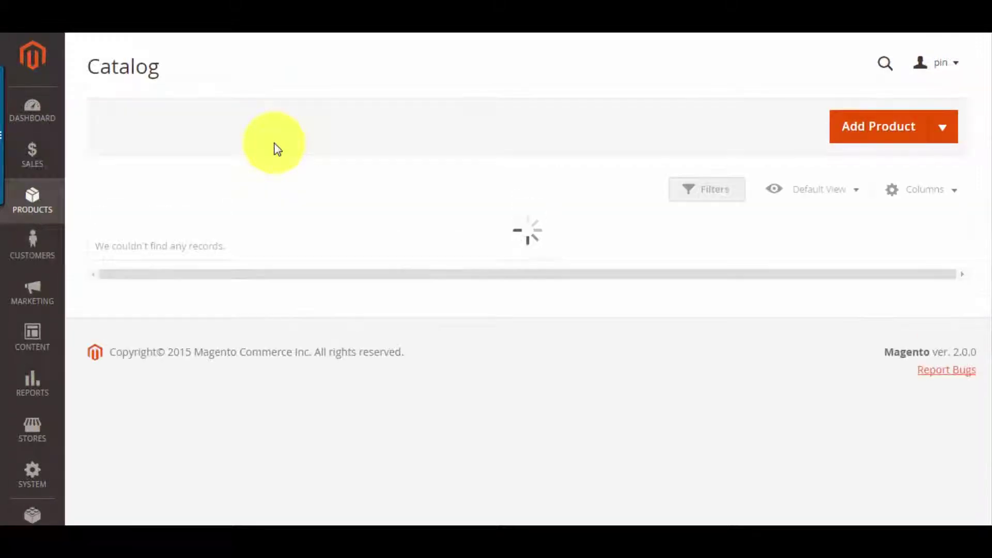
{"action": "scroll", "coordinate": [406, 266], "scroll_direction": "down", "scroll_amount": 3}
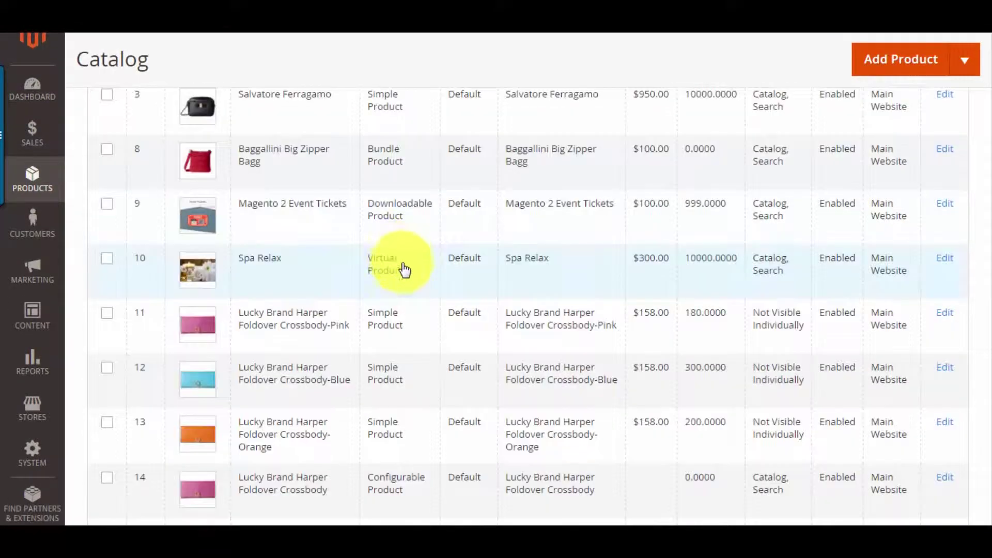
{"action": "scroll", "coordinate": [404, 281], "scroll_direction": "down", "scroll_amount": 7}
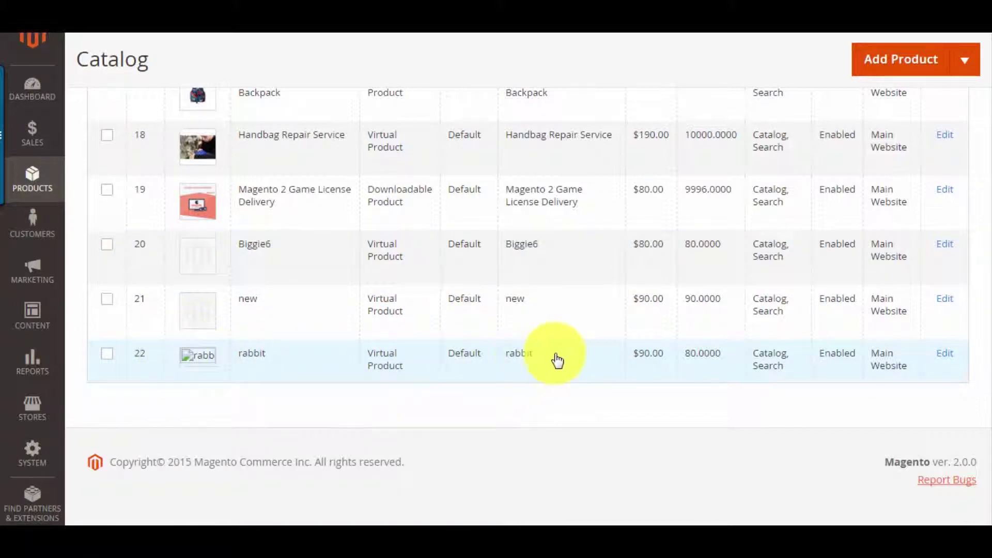
{"action": "scroll", "coordinate": [557, 359], "scroll_direction": "up", "scroll_amount": 5}
{"action": "scroll", "coordinate": [559, 354], "scroll_direction": "up", "scroll_amount": 5}
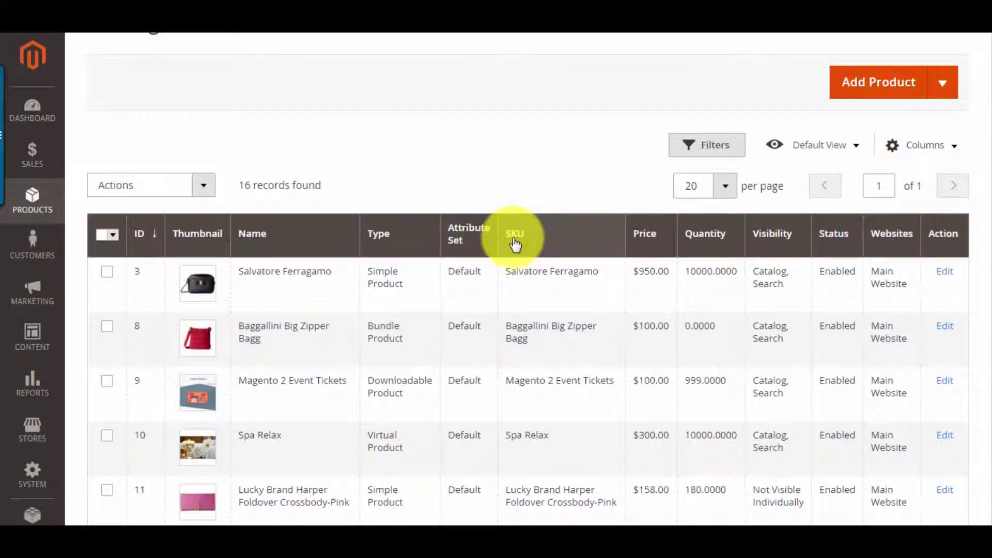
{"action": "scroll", "coordinate": [571, 332], "scroll_direction": "down", "scroll_amount": 8}
{"action": "scroll", "coordinate": [569, 360], "scroll_direction": "down", "scroll_amount": 2}
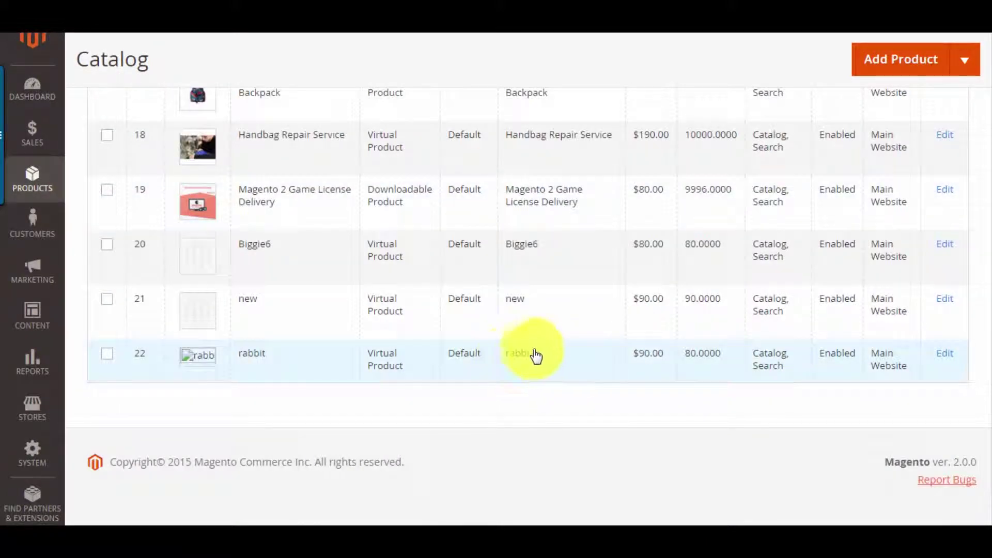
{"action": "right_click", "coordinate": [509, 362]}
{"action": "left_click", "coordinate": [530, 371]}
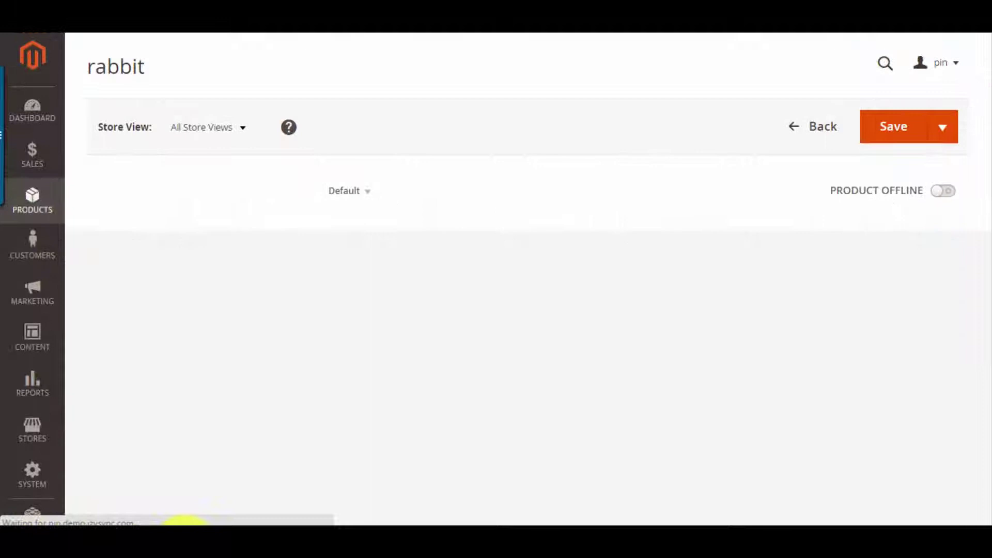
- Open pin.csv from the Desktop in Excel
{"action": "left_click", "coordinate": [199, 458]}
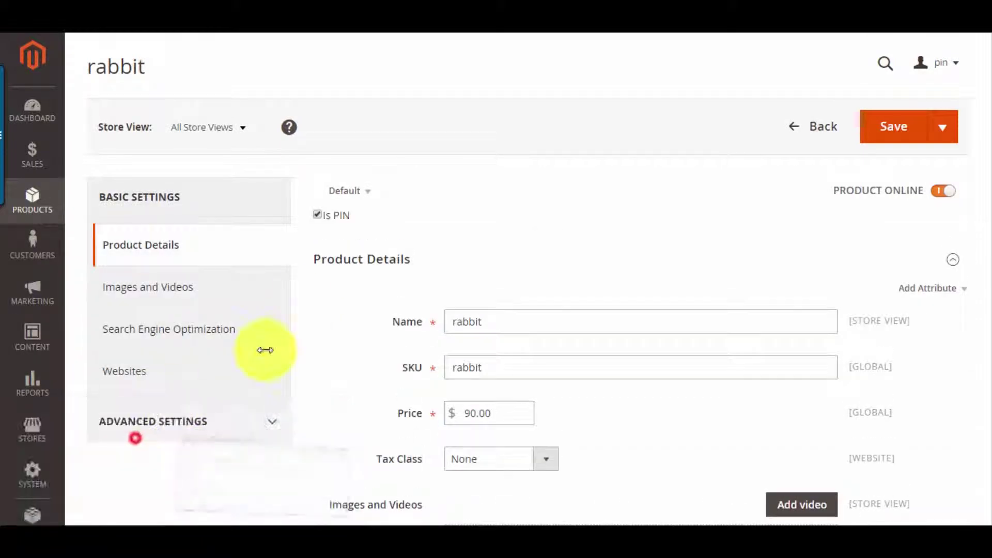
{"action": "left_click", "coordinate": [295, 127]}
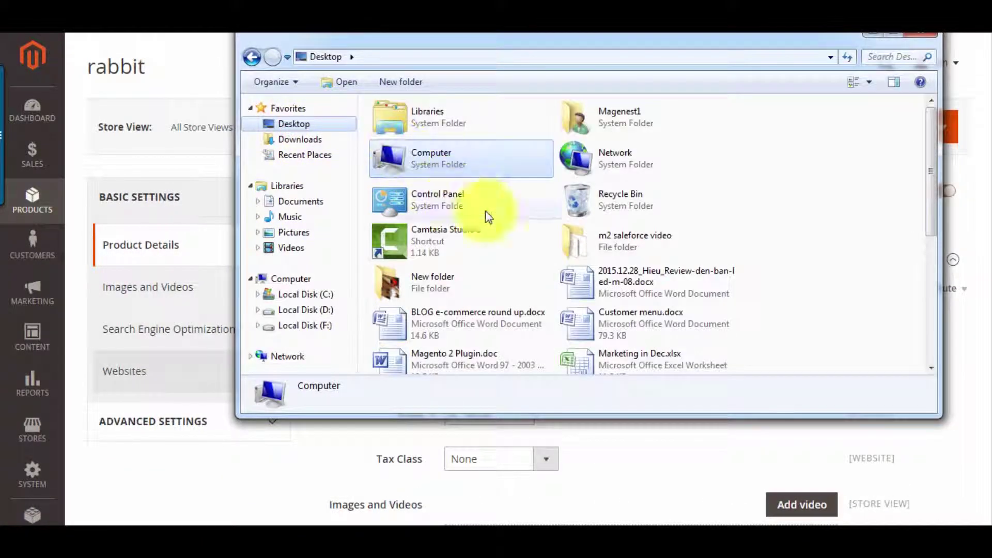
{"action": "left_click_drag", "start_coordinate": [931, 184], "coordinate": [920, 276]}
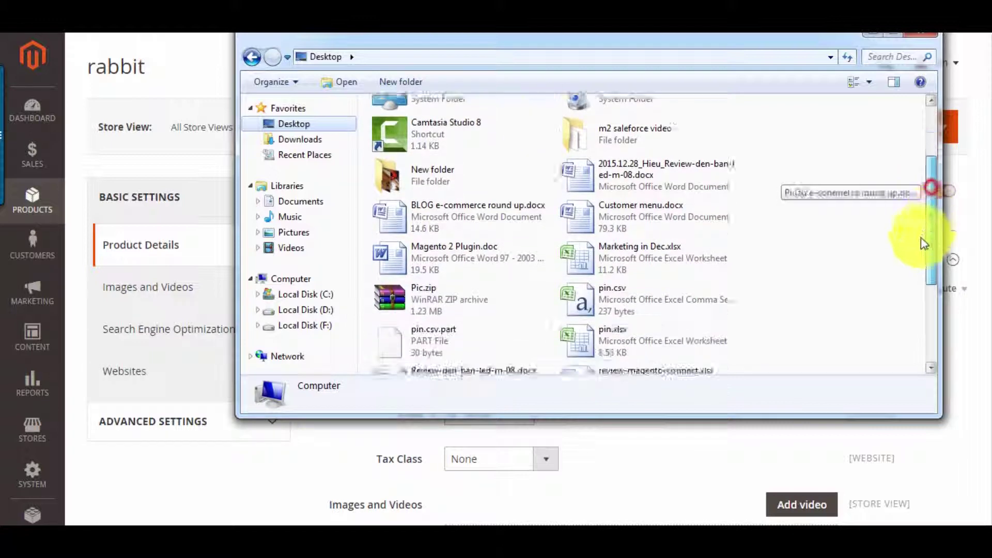
{"action": "left_click", "coordinate": [599, 210]}
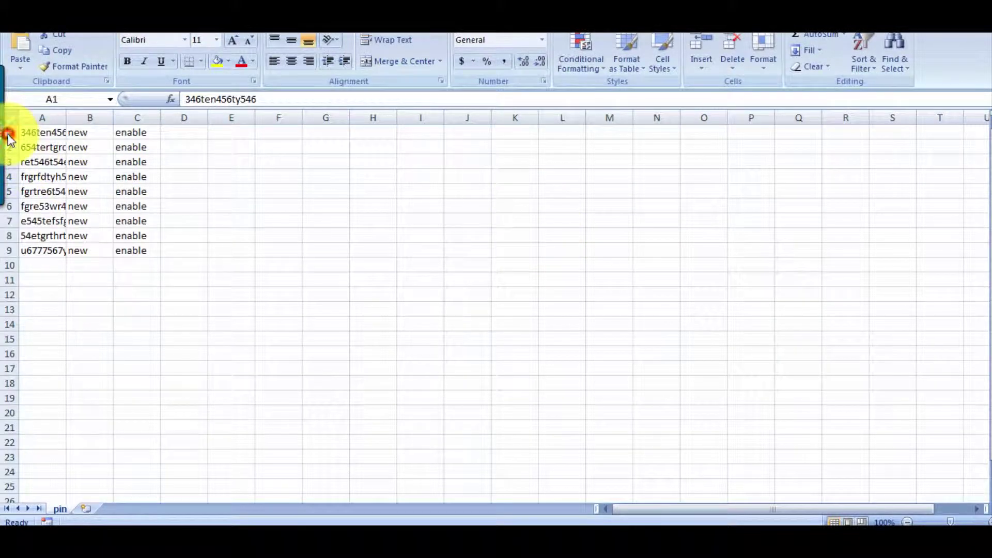
- Insert a blank header row above the codes and widen column A
{"action": "left_click", "coordinate": [15, 129]}
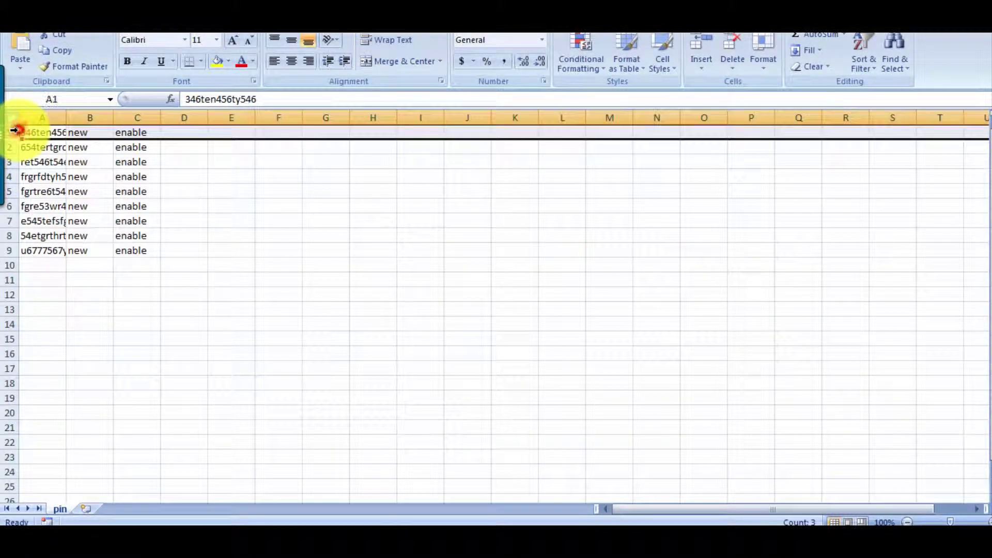
{"action": "right_click", "coordinate": [15, 129]}
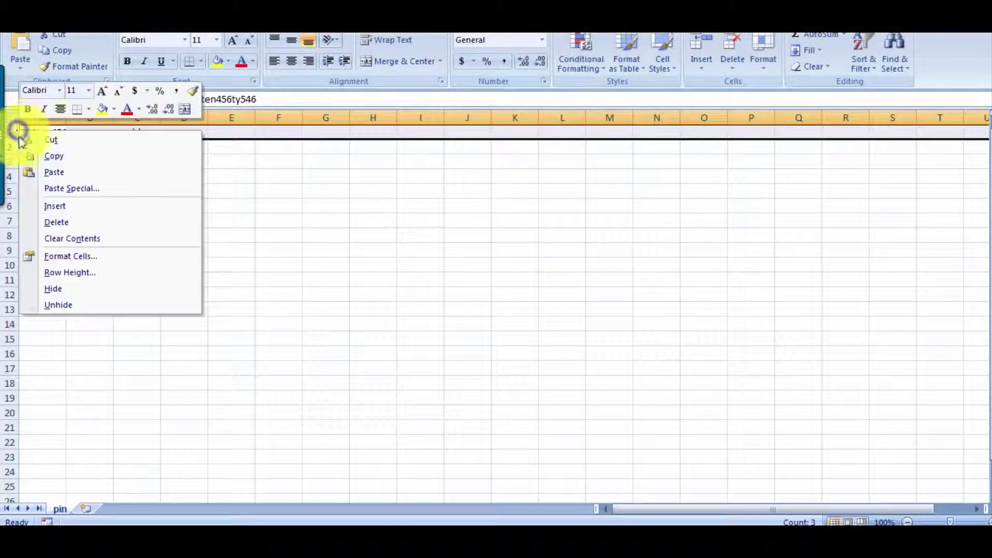
{"action": "left_click", "coordinate": [50, 204]}
{"action": "left_click", "coordinate": [45, 133]}
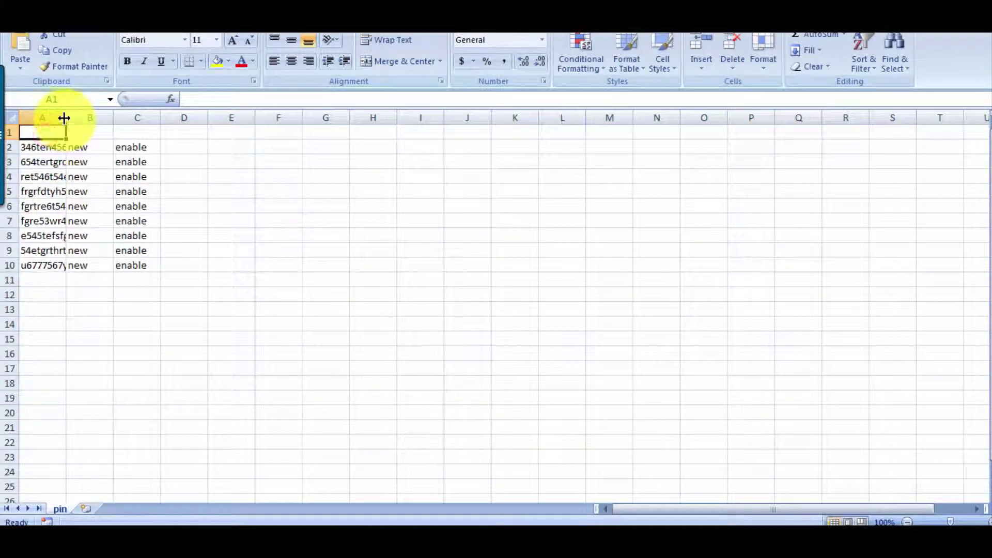
{"action": "left_click_drag", "start_coordinate": [64, 117], "coordinate": [232, 122]}
- Enter headers Product code, Product SKU and Status in A1:C1
{"action": "double_click", "coordinate": [112, 130]}
{"action": "type", "text": "Product code"}
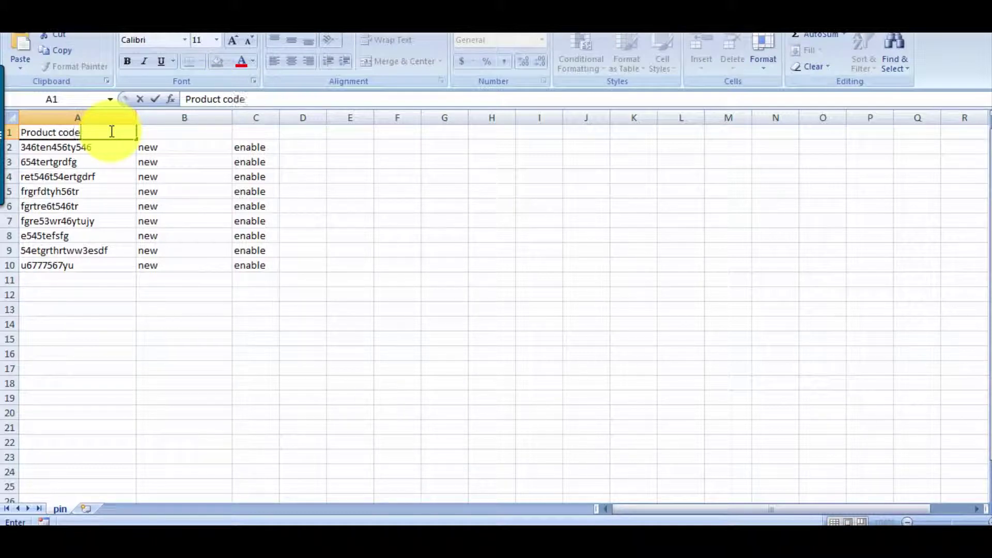
{"action": "left_click", "coordinate": [217, 127]}
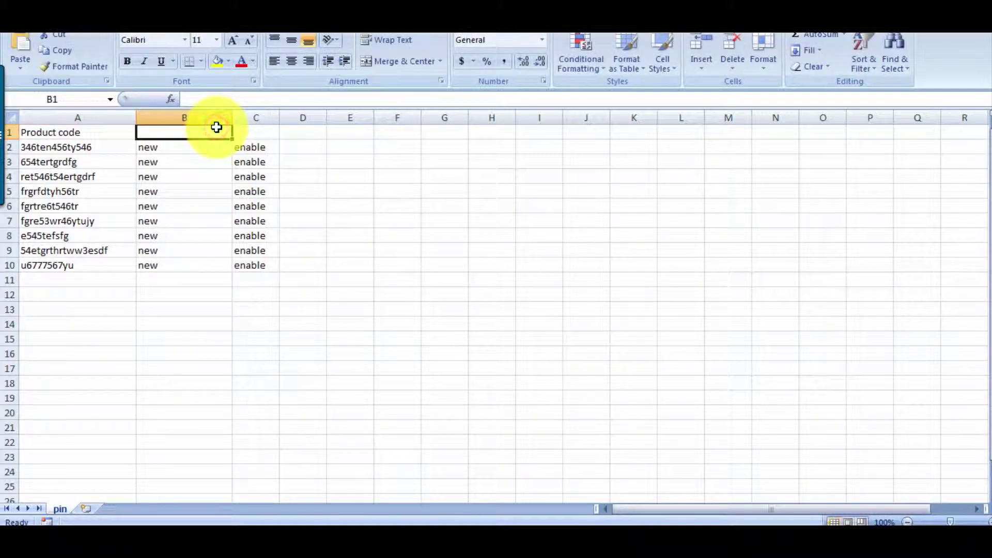
{"action": "type", "text": "Product SKU"}
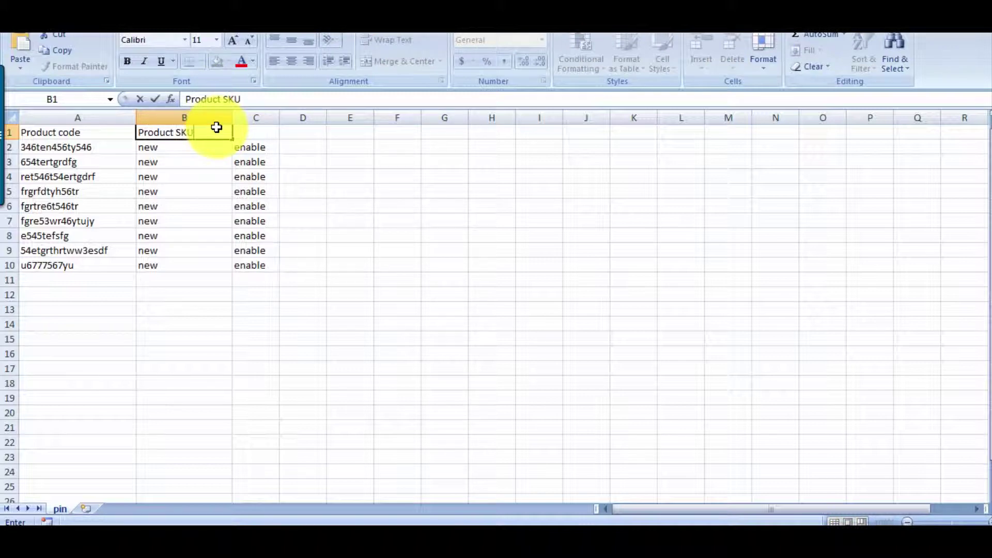
{"action": "left_click", "coordinate": [256, 130]}
{"action": "type", "text": "Status"}
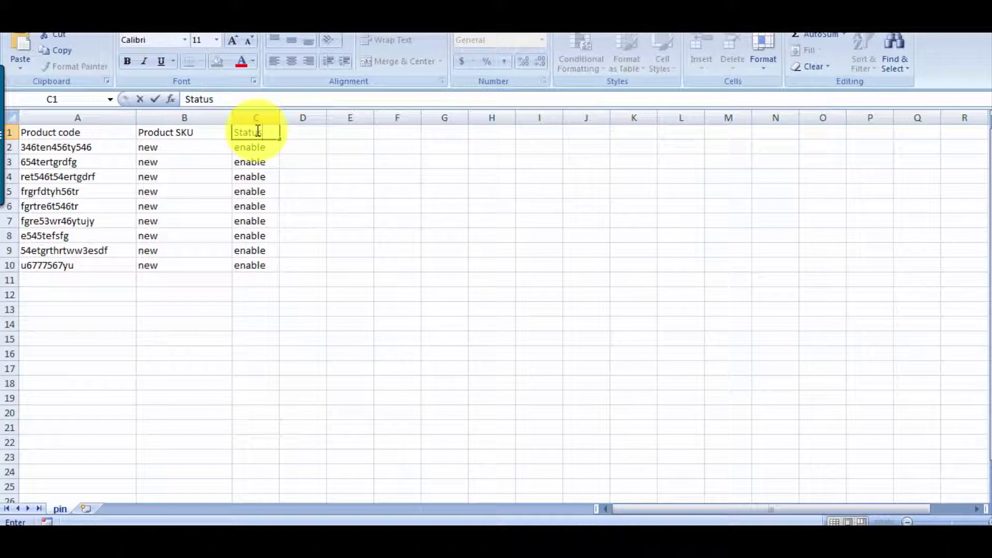
- Replace 'new' with rabbit in B2 and paste rabbit into every SKU cell down to B10
{"action": "left_click", "coordinate": [172, 148]}
{"action": "double_click", "coordinate": [169, 146]}
{"action": "left_click_drag", "start_coordinate": [166, 147], "coordinate": [136, 147]}
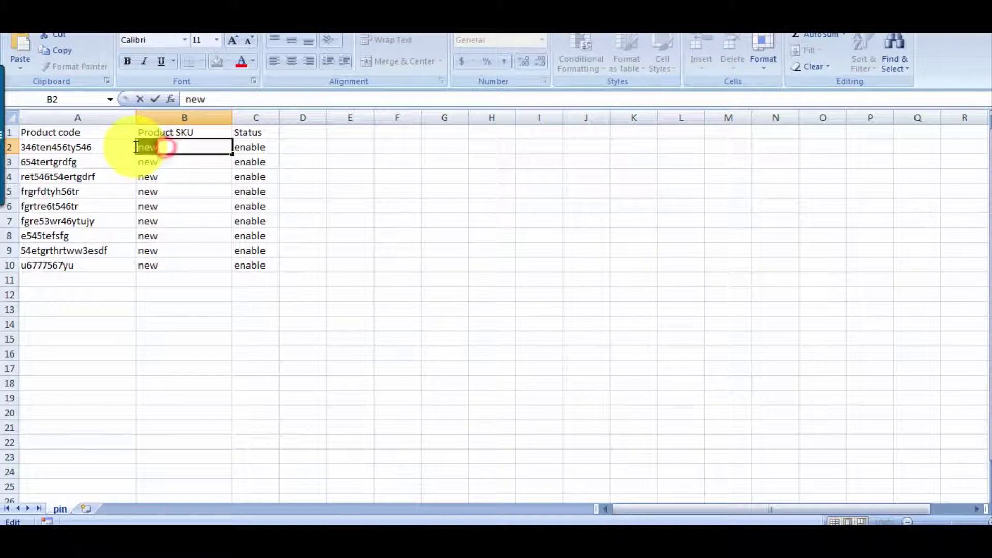
{"action": "type", "text": "rabbit"}
{"action": "left_click", "coordinate": [164, 162]}
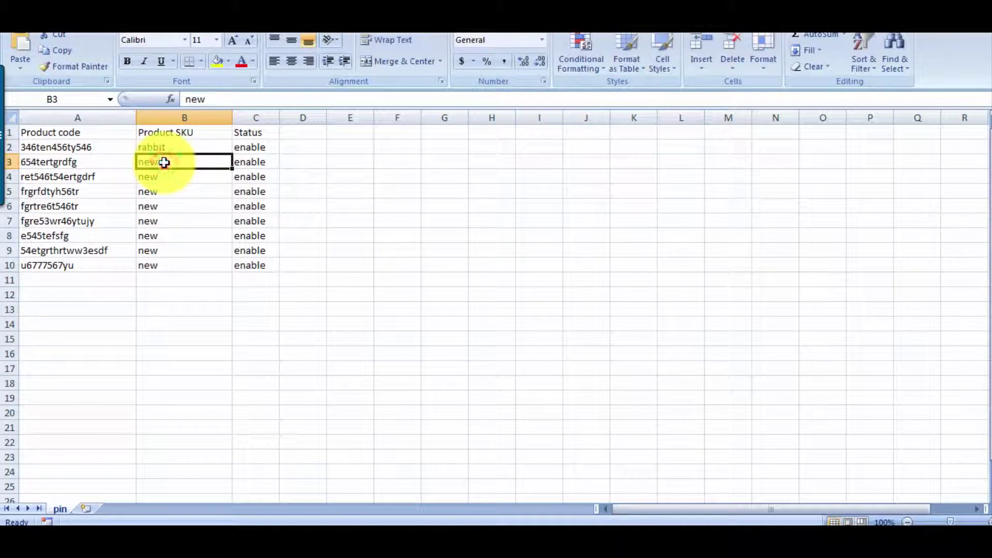
{"action": "type", "text": "rabbit"}
{"action": "left_click", "coordinate": [154, 176]}
{"action": "type", "text": "rabbit"}
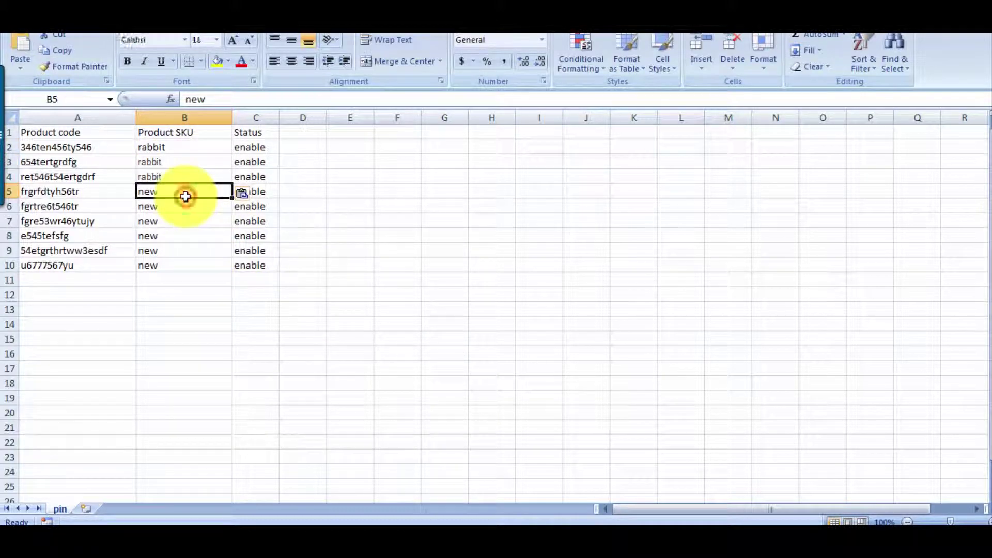
{"action": "type", "text": "rabbit"}
{"action": "key", "text": "ctrl+v"}
{"action": "left_click", "coordinate": [174, 230]}
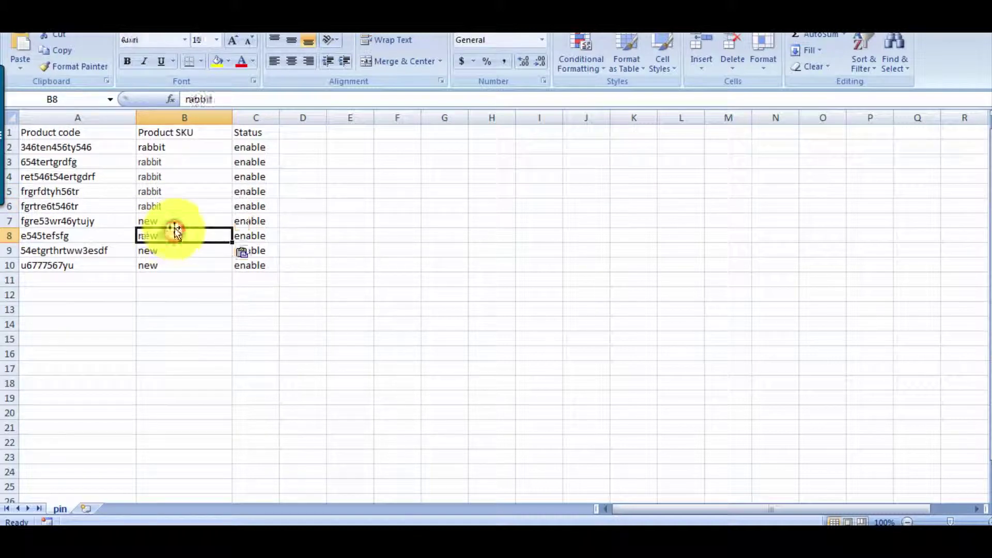
{"action": "left_click", "coordinate": [180, 221]}
{"action": "type", "text": "rabbit"}
{"action": "left_click", "coordinate": [178, 251]}
{"action": "type", "text": "rabbit"}
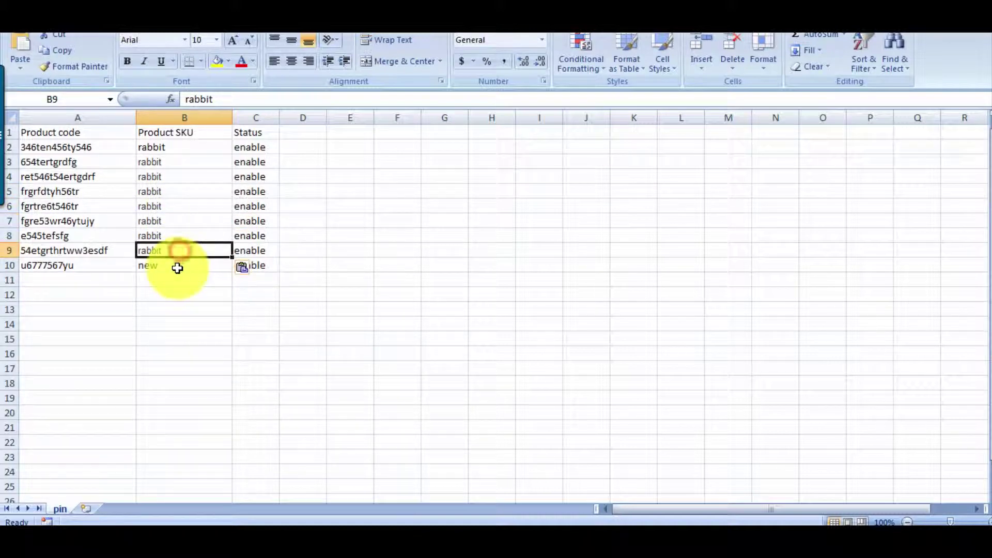
{"action": "left_click", "coordinate": [178, 266]}
{"action": "type", "text": "rabbit"}
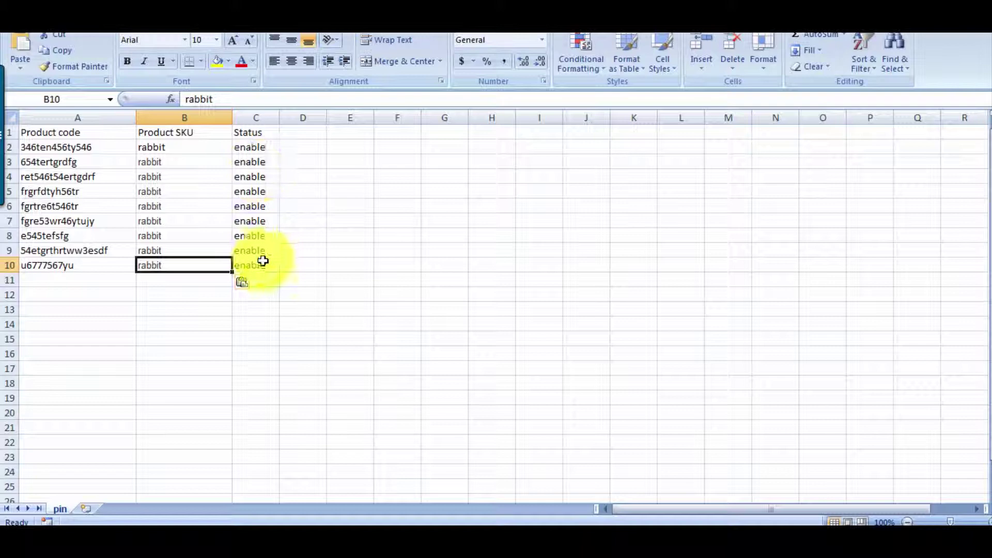
- Change the last code's status in C10 from enable to disable
{"action": "left_click", "coordinate": [244, 265]}
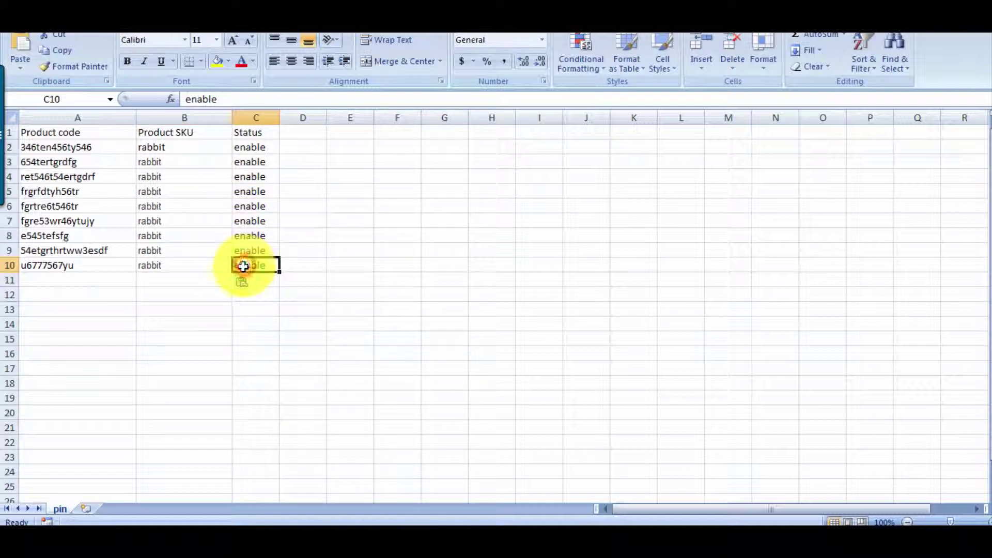
{"action": "double_click", "coordinate": [242, 265]}
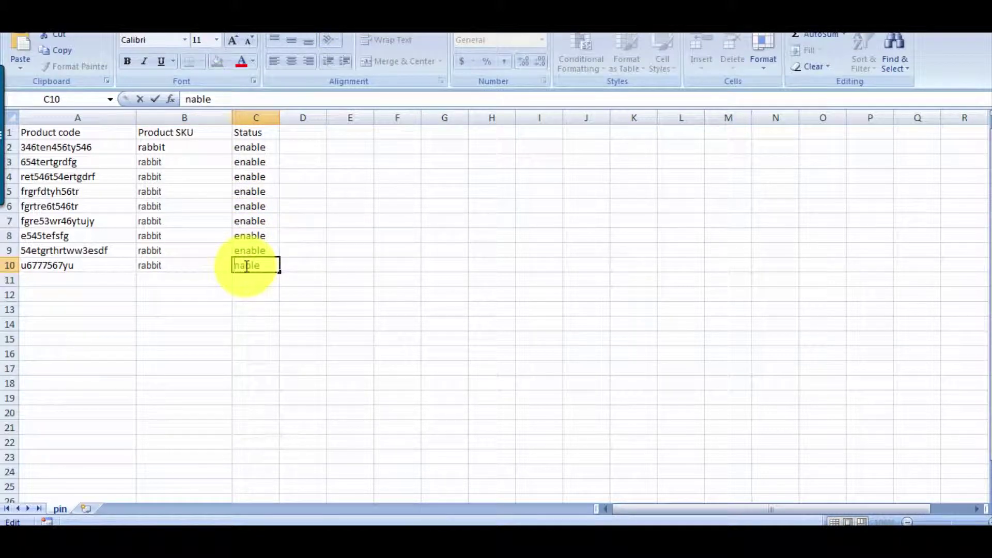
{"action": "type", "text": "dis"}
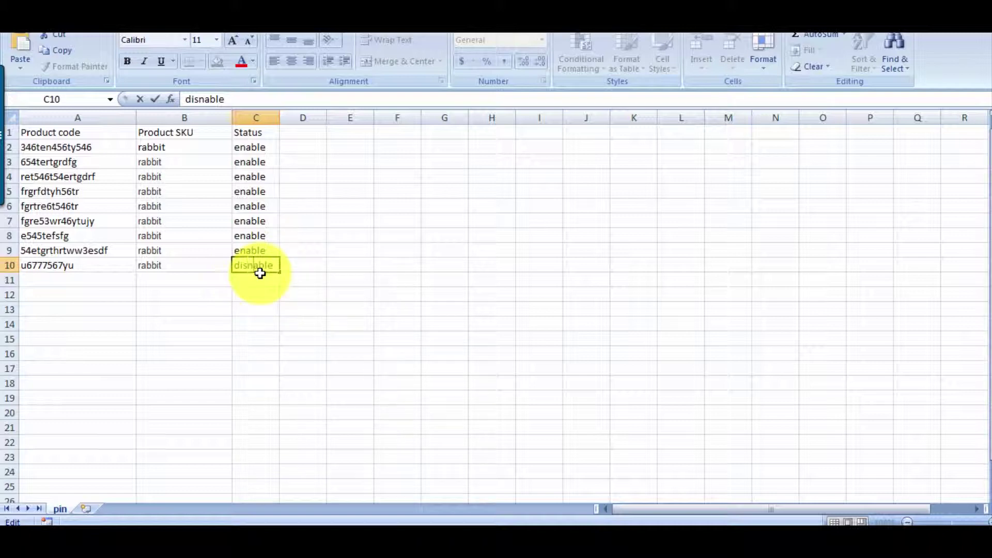
{"action": "key", "text": "ctrl+Return"}
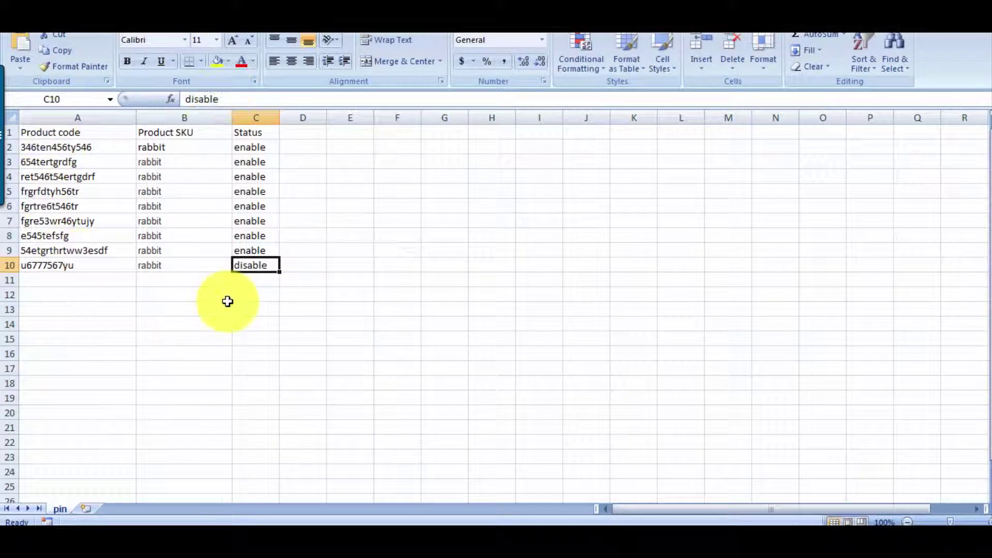
- Delete the header row from the PIN list and save it, keeping the CSV format
{"action": "left_click", "coordinate": [12, 132]}
{"action": "right_click", "coordinate": [12, 132]}
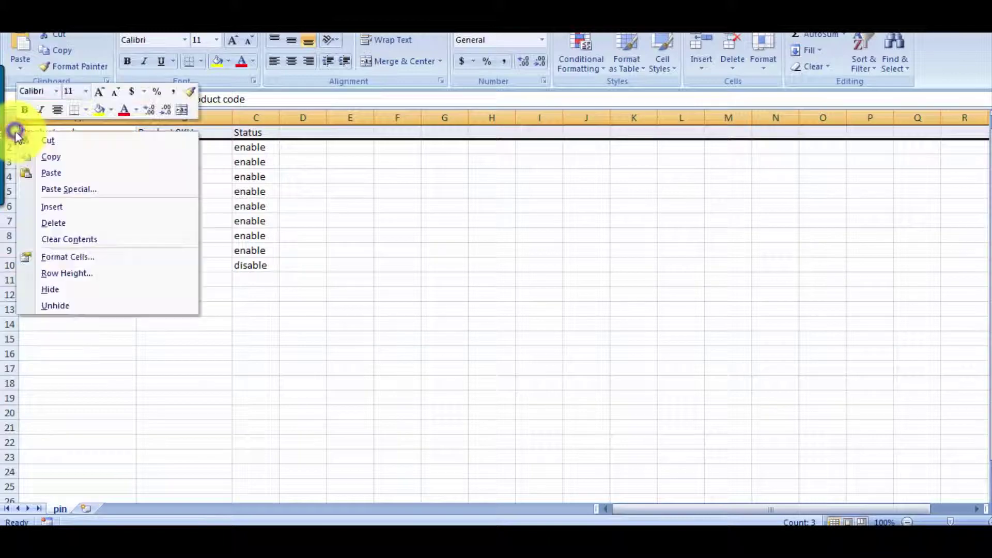
{"action": "left_click", "coordinate": [38, 222]}
{"action": "left_click", "coordinate": [75, 308]}
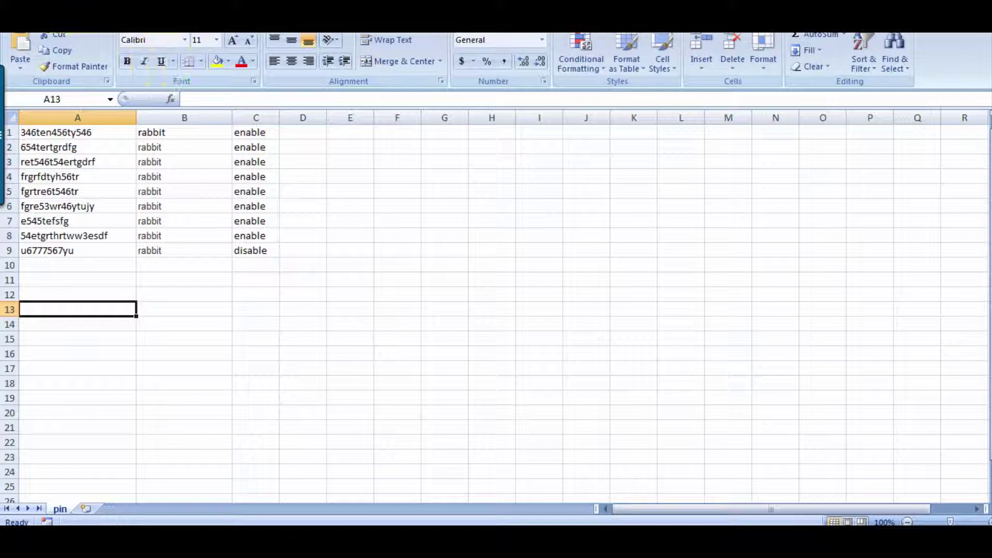
{"action": "key", "text": "ctrl+s"}
{"action": "left_click", "coordinate": [438, 314]}
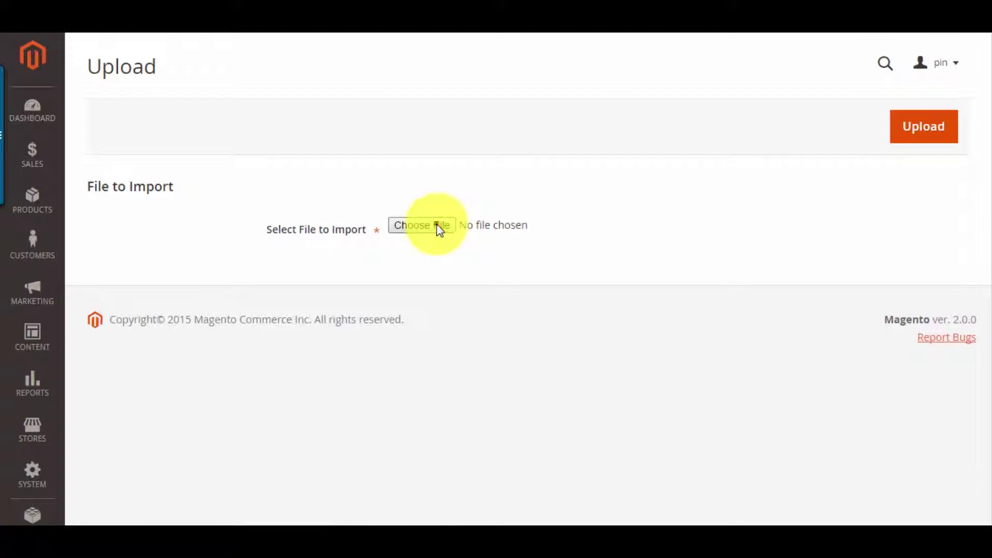
- Choose pin.csv as the file for the Magento PIN import
{"action": "left_click", "coordinate": [436, 225]}
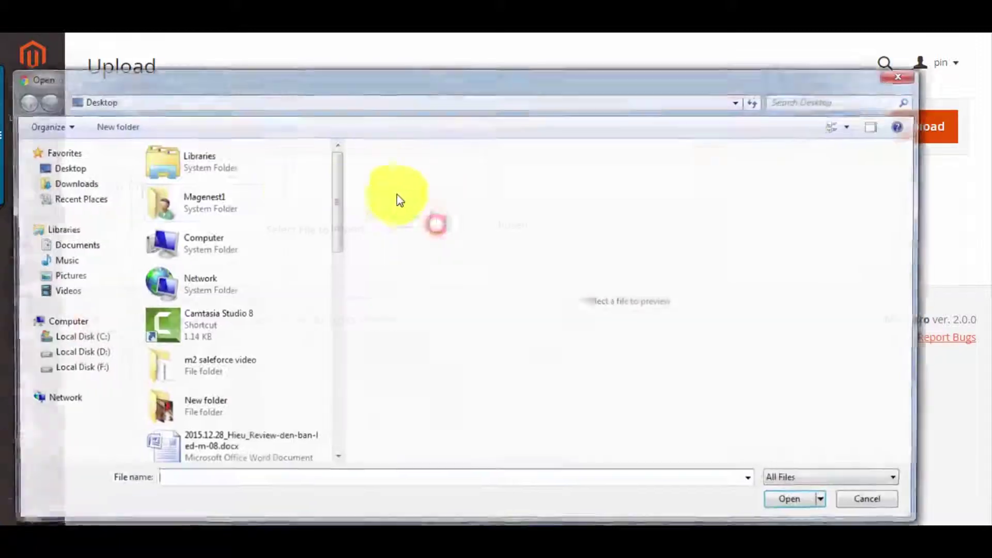
{"action": "left_click_drag", "start_coordinate": [339, 202], "coordinate": [329, 345]}
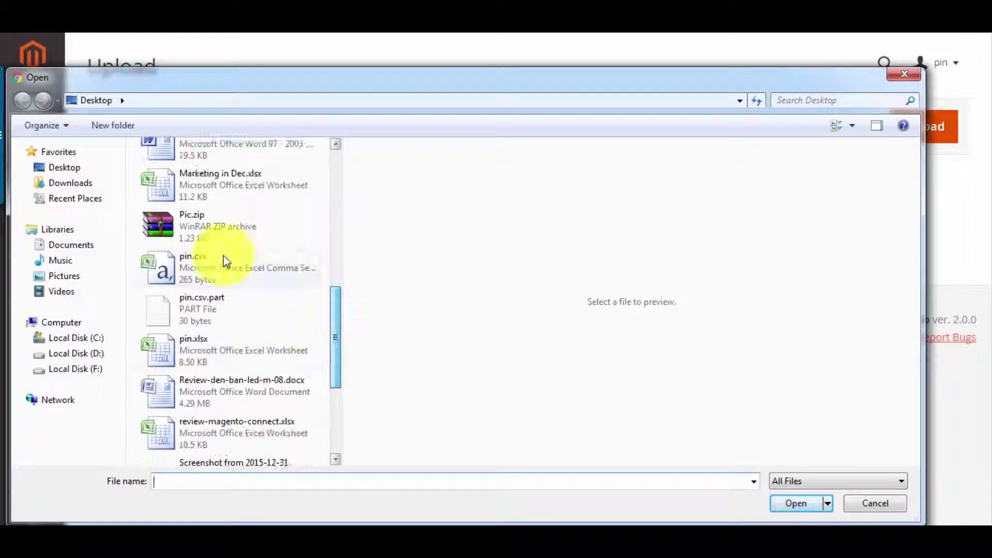
{"action": "left_click", "coordinate": [200, 268]}
{"action": "left_click", "coordinate": [799, 504]}
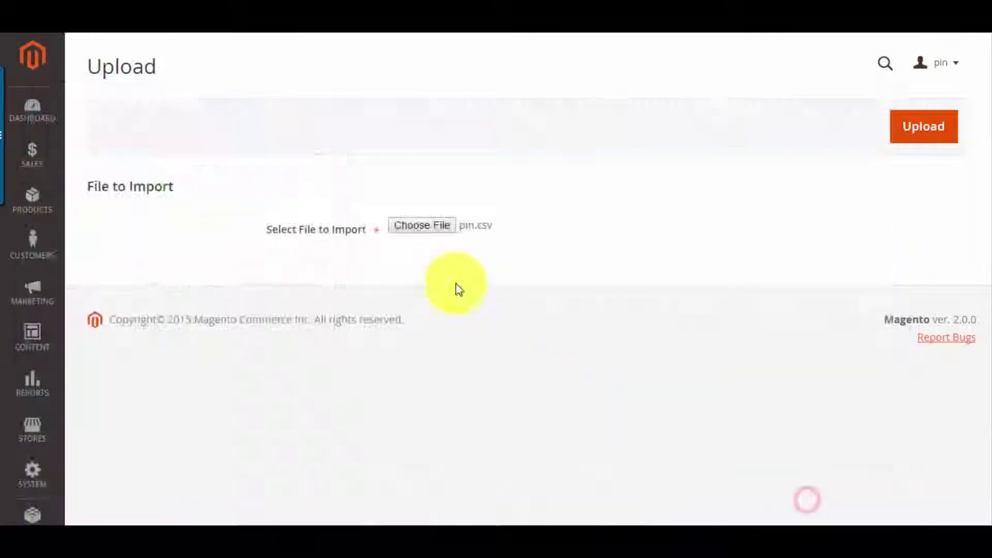
- Upload the PIN file and compare the imported rabbit codes in Manage Pin Code against the Excel sheet
{"action": "left_click", "coordinate": [908, 141]}
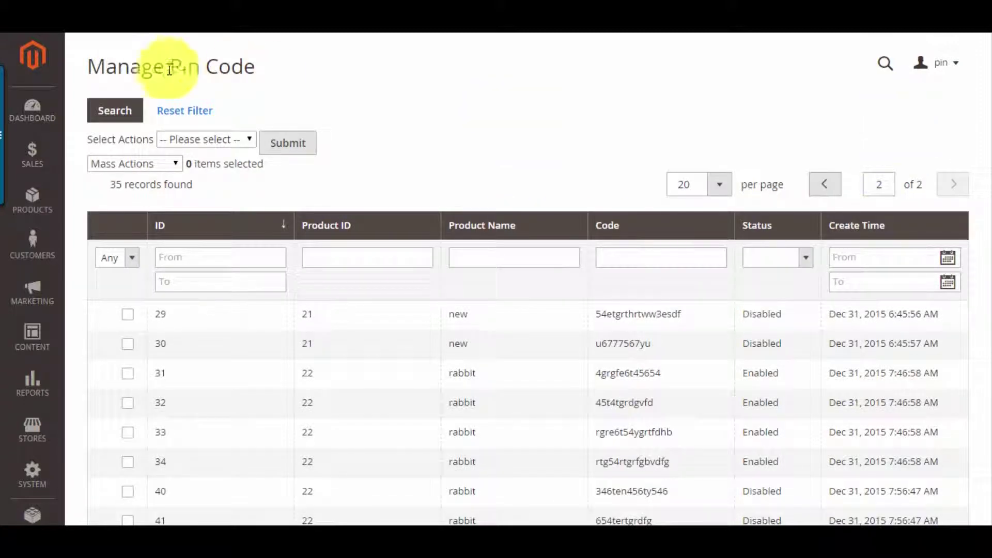
{"action": "left_click_drag", "start_coordinate": [169, 69], "coordinate": [260, 78]}
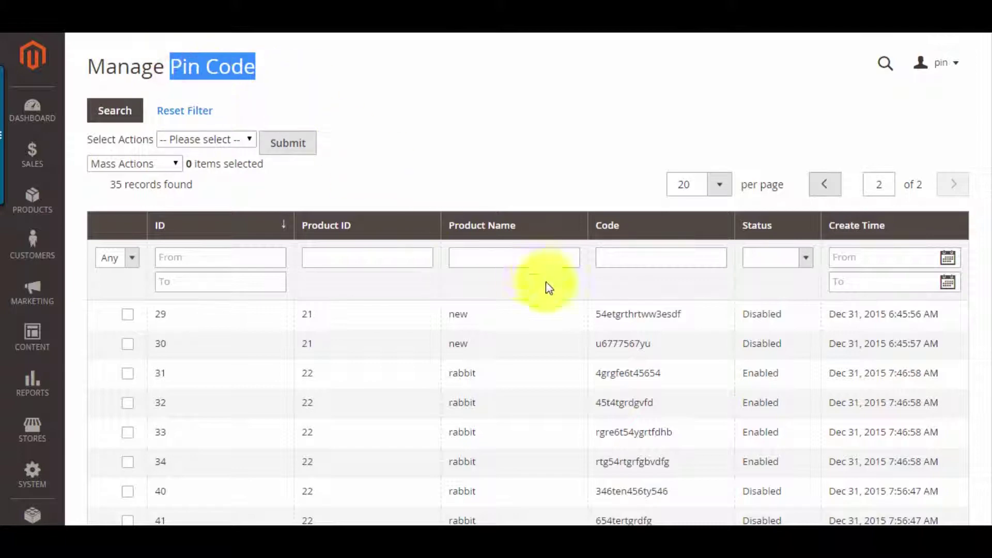
{"action": "scroll", "coordinate": [548, 288], "scroll_direction": "down", "scroll_amount": 4}
{"action": "scroll", "coordinate": [592, 321], "scroll_direction": "down", "scroll_amount": 1}
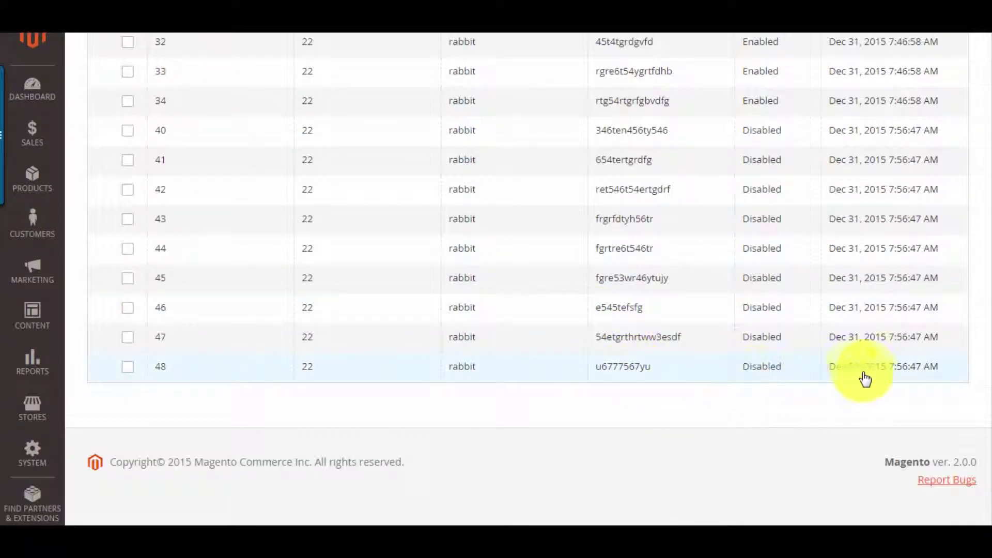
{"action": "scroll", "coordinate": [863, 376], "scroll_direction": "up", "scroll_amount": 1}
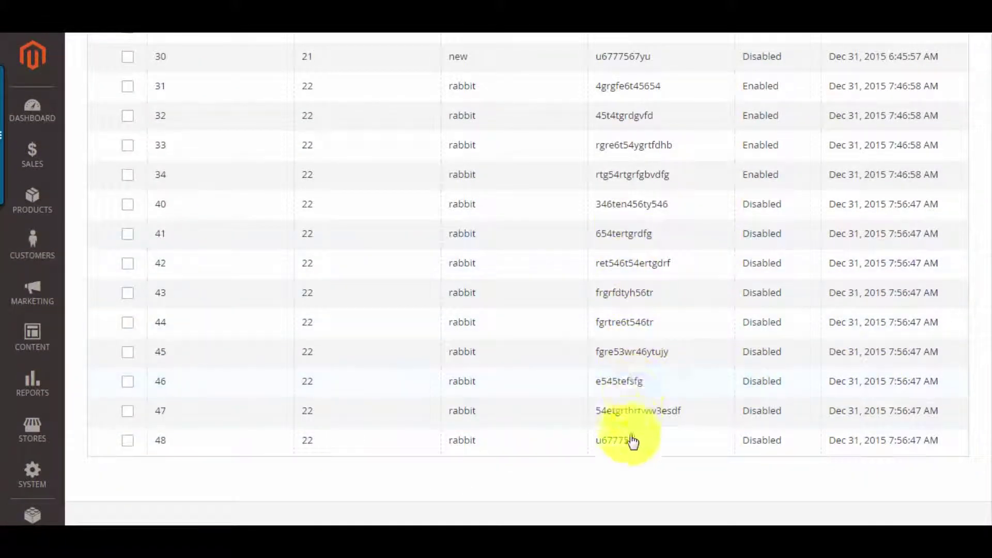
{"action": "left_click", "coordinate": [403, 526]}
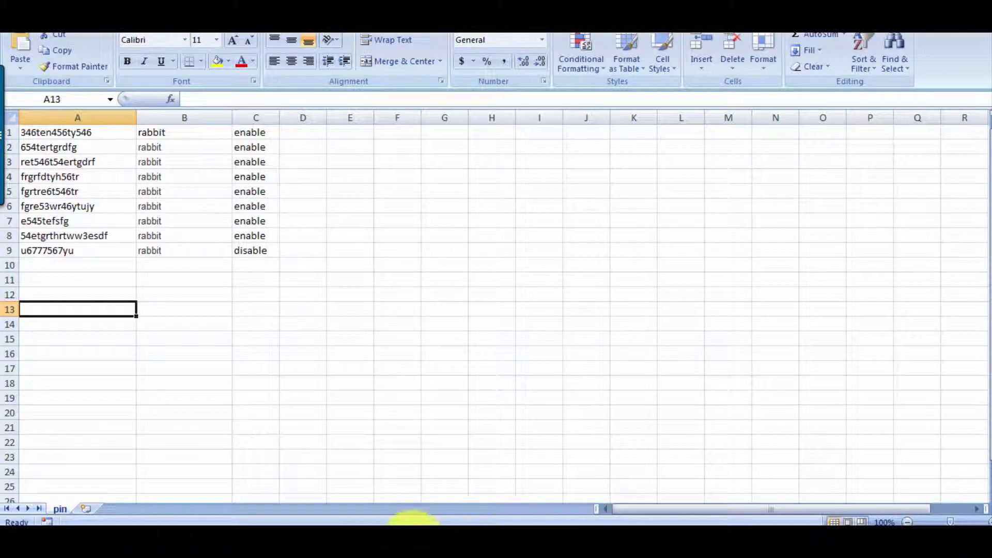
{"action": "left_click", "coordinate": [421, 521]}
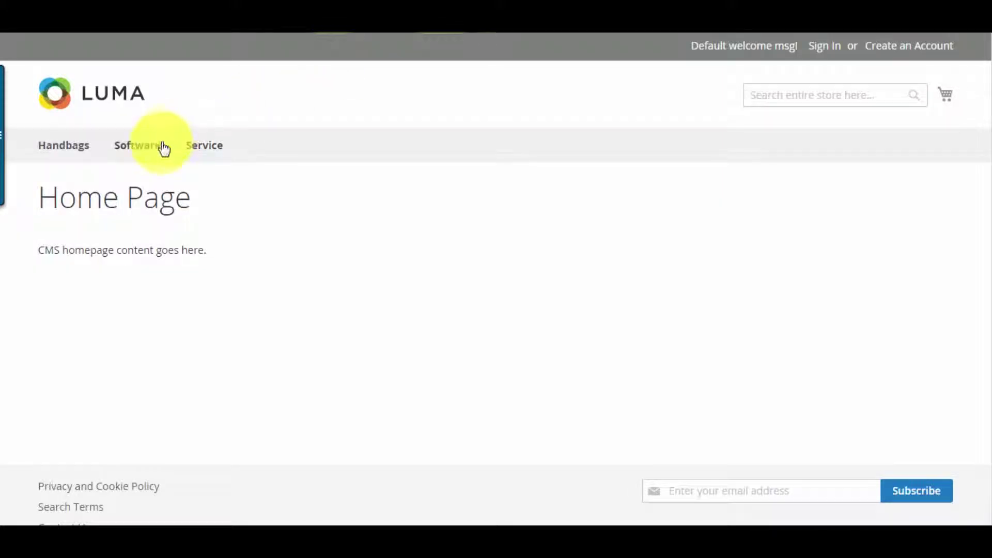
- Browse the Software category, add rabbit to the cart and view the cart contents
{"action": "left_click", "coordinate": [162, 148]}
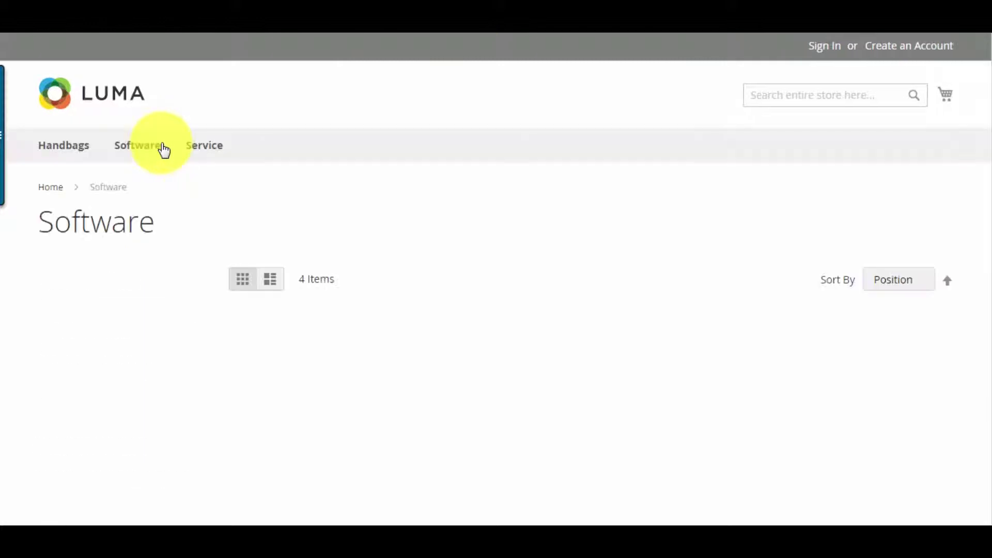
{"action": "scroll", "coordinate": [271, 288], "scroll_direction": "down", "scroll_amount": 2}
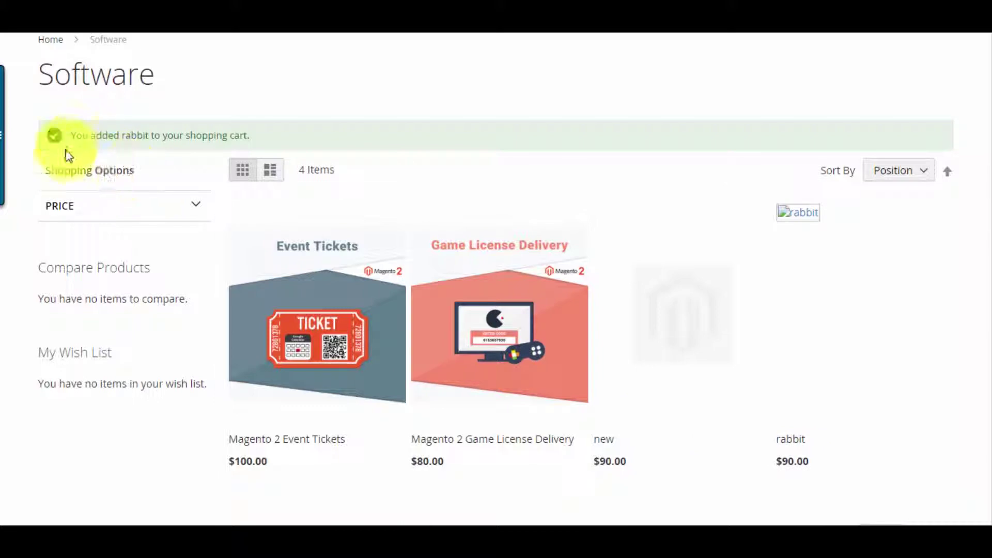
{"action": "left_click_drag", "start_coordinate": [73, 138], "coordinate": [252, 137]}
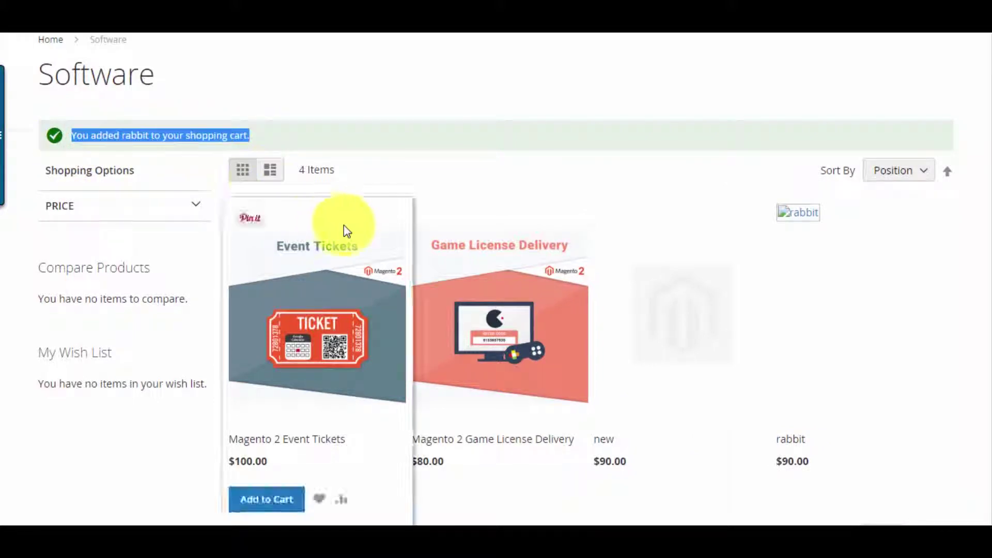
{"action": "scroll", "coordinate": [348, 226], "scroll_direction": "up", "scroll_amount": 2}
{"action": "left_click", "coordinate": [946, 96]}
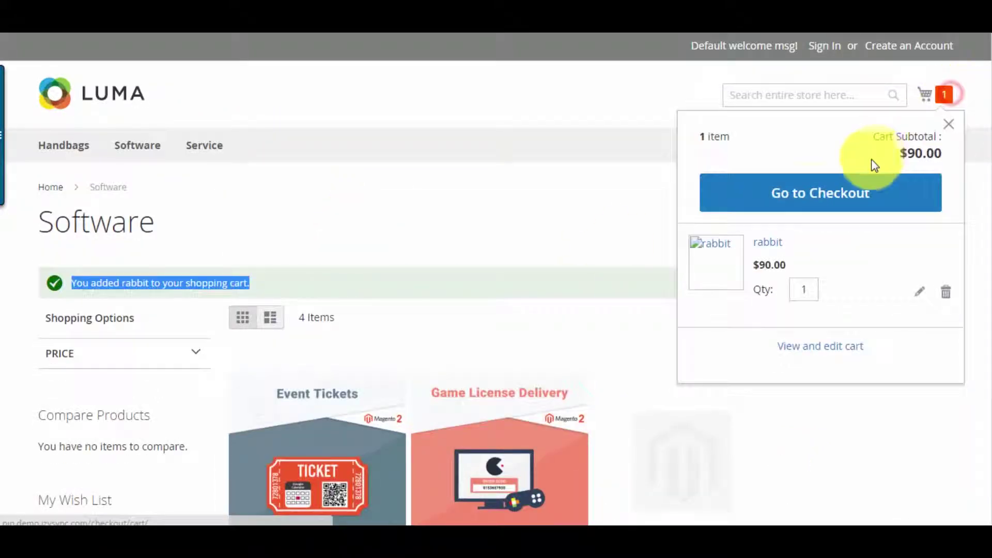
- Go to checkout, paste the contact email and fill in first name, last name and company
{"action": "left_click", "coordinate": [818, 201]}
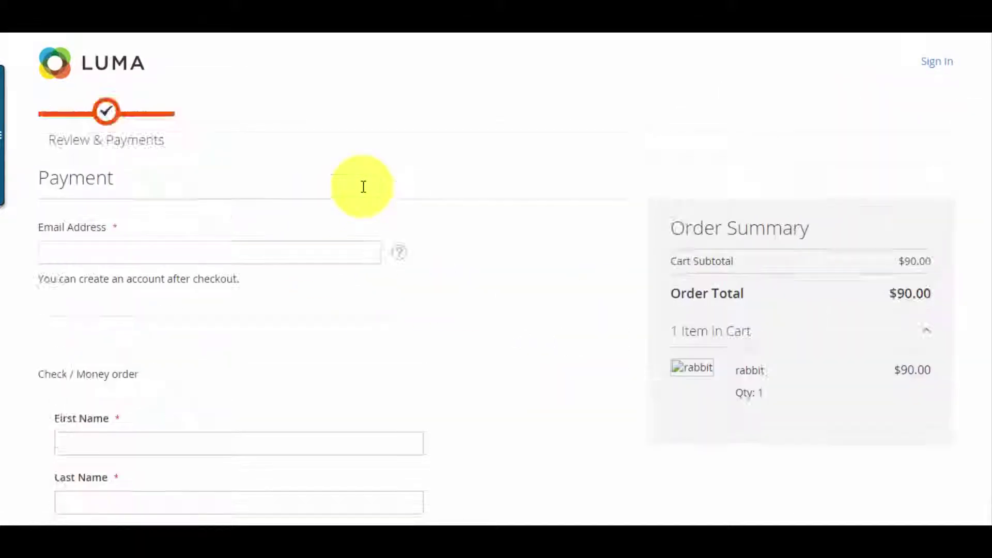
{"action": "scroll", "coordinate": [410, 310], "scroll_direction": "down", "scroll_amount": 1}
{"action": "scroll", "coordinate": [417, 318], "scroll_direction": "down", "scroll_amount": 1}
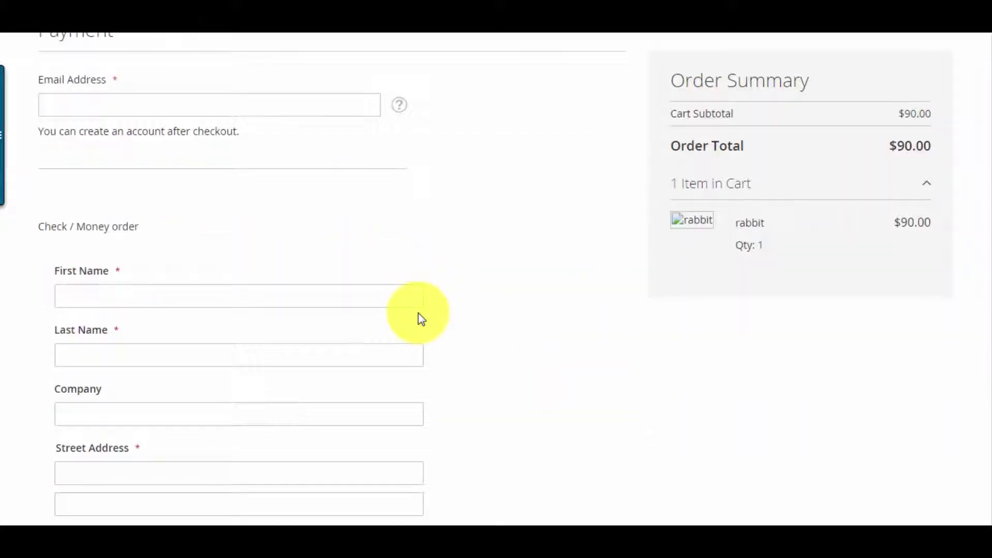
{"action": "scroll", "coordinate": [418, 318], "scroll_direction": "down", "scroll_amount": 4}
{"action": "scroll", "coordinate": [418, 314], "scroll_direction": "up", "scroll_amount": 5}
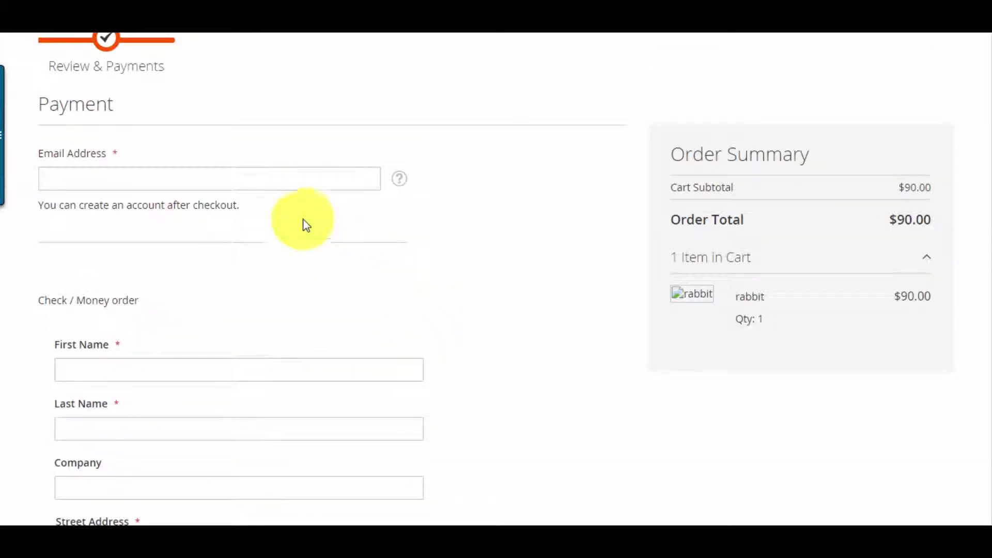
{"action": "left_click", "coordinate": [301, 180]}
{"action": "right_click", "coordinate": [302, 180]}
{"action": "left_click", "coordinate": [357, 279]}
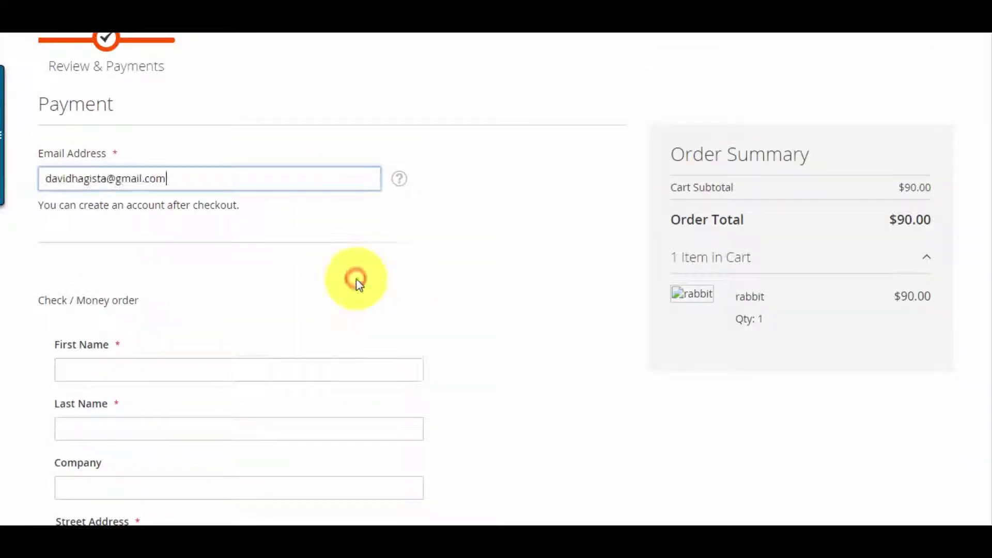
{"action": "left_click", "coordinate": [425, 271]}
{"action": "scroll", "coordinate": [430, 275], "scroll_direction": "down", "scroll_amount": 1}
{"action": "scroll", "coordinate": [310, 249], "scroll_direction": "down", "scroll_amount": 1}
{"action": "left_click", "coordinate": [249, 221]}
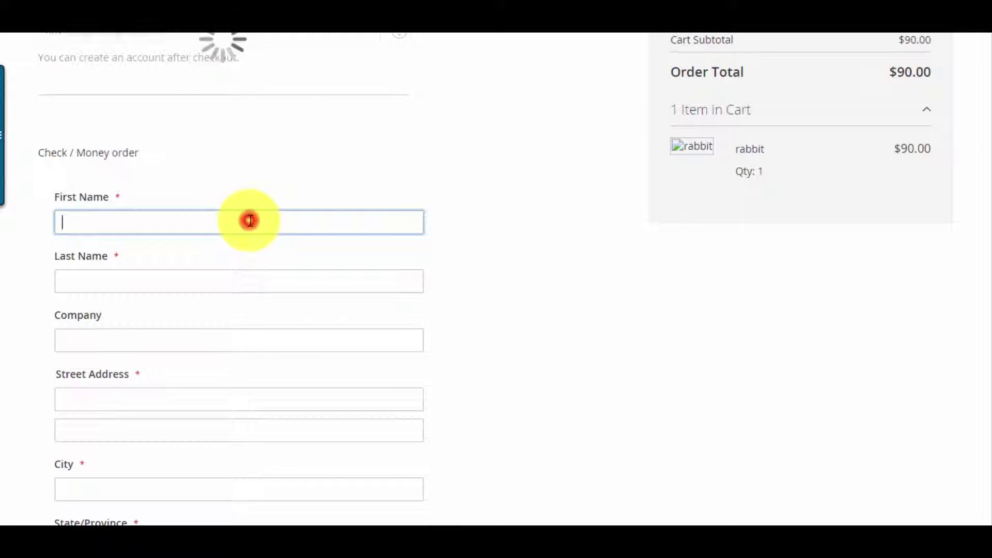
{"action": "left_click", "coordinate": [188, 370]}
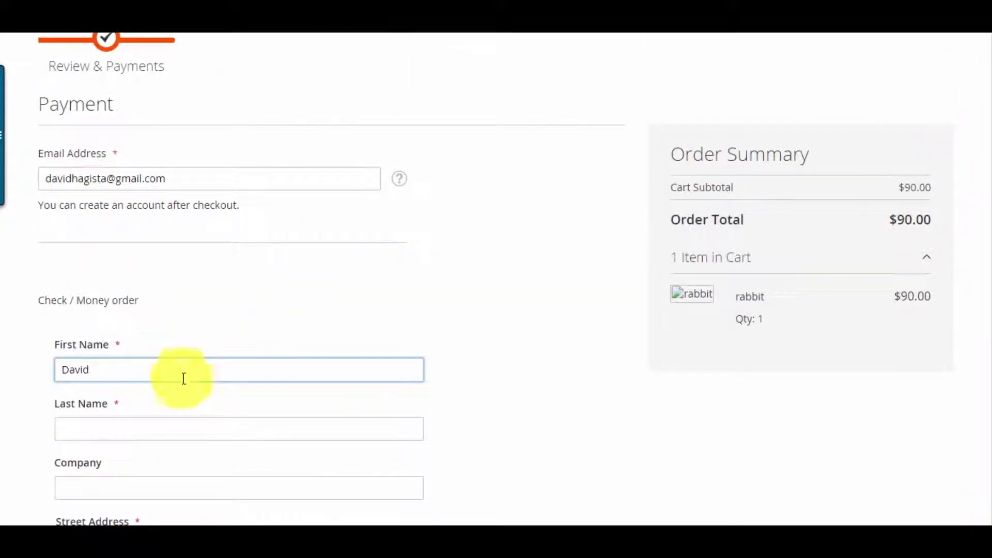
{"action": "left_click", "coordinate": [148, 427]}
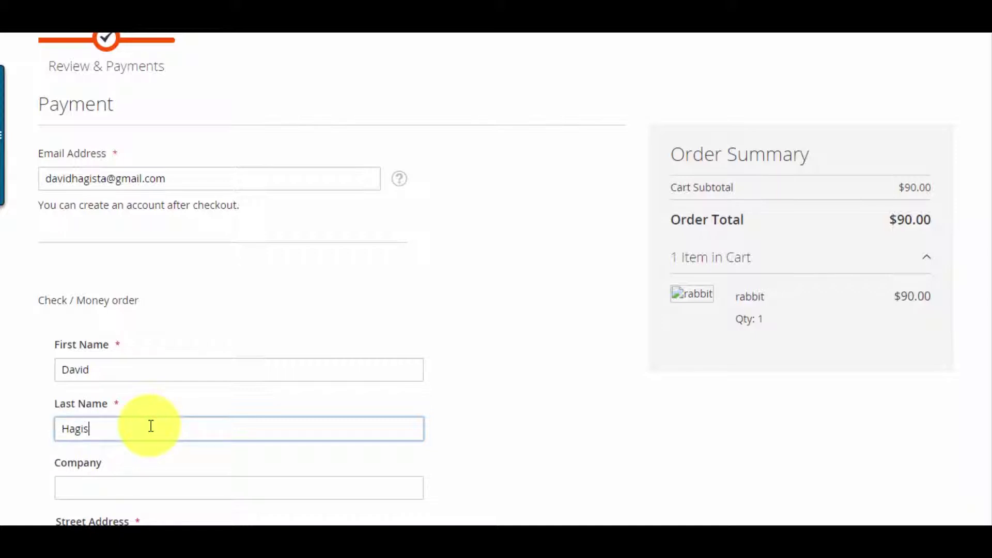
{"action": "left_click", "coordinate": [149, 488]}
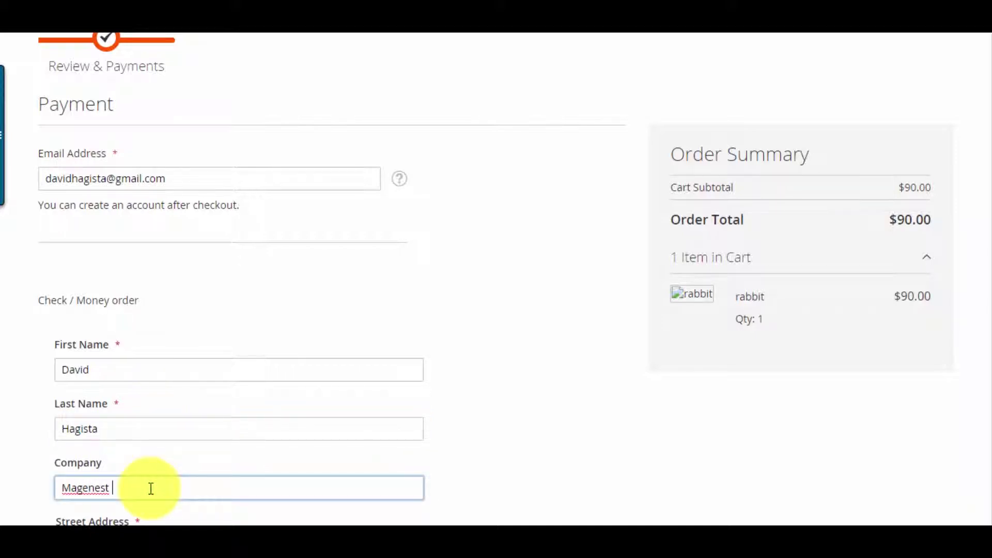
{"action": "scroll", "coordinate": [151, 488], "scroll_direction": "down", "scroll_amount": 3}
- Complete street, city, Florida state, zip and phone, update the billing address and place the order
{"action": "left_click", "coordinate": [161, 326]}
{"action": "type", "text": "5 FGFD"}
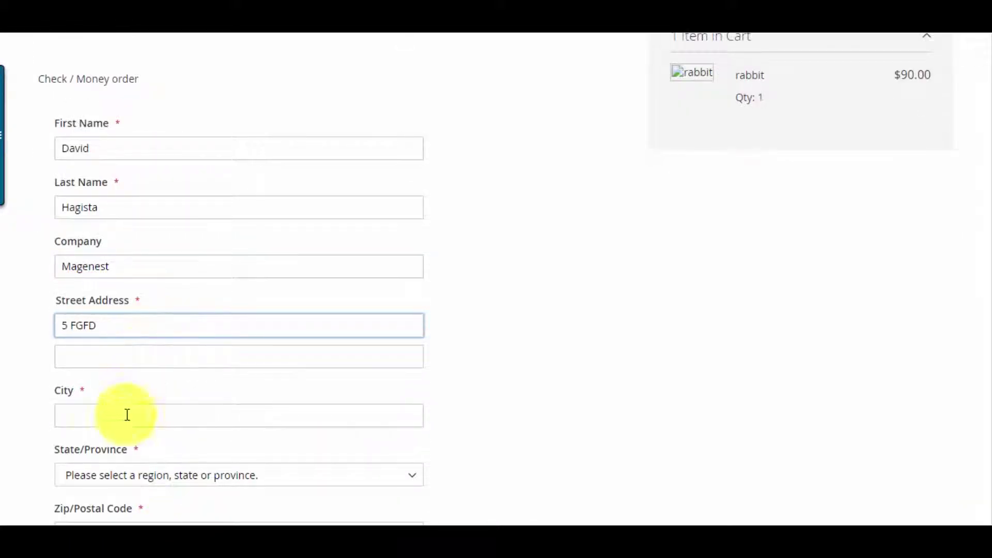
{"action": "left_click", "coordinate": [122, 423]}
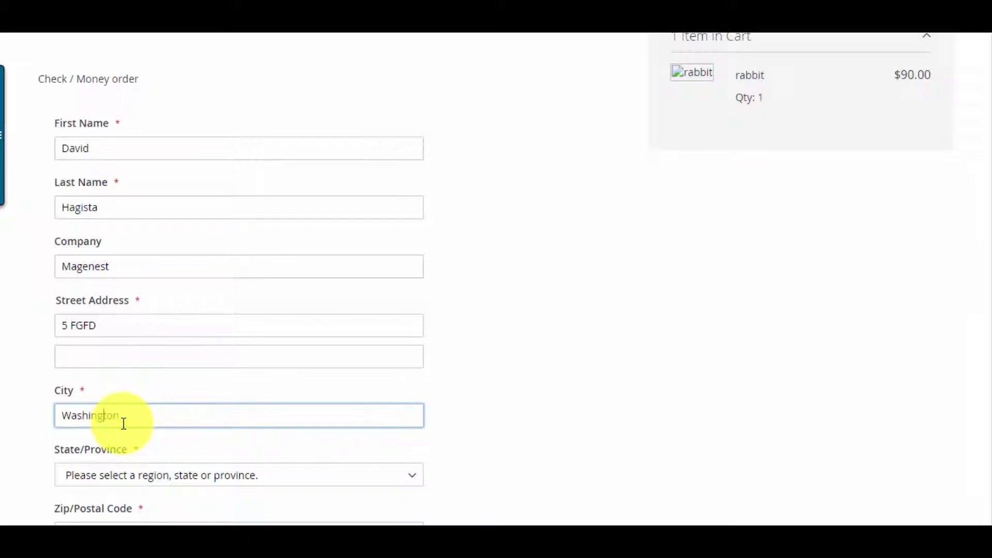
{"action": "scroll", "coordinate": [187, 388], "scroll_direction": "down", "scroll_amount": 1}
{"action": "left_click", "coordinate": [182, 401]}
{"action": "left_click", "coordinate": [186, 368]}
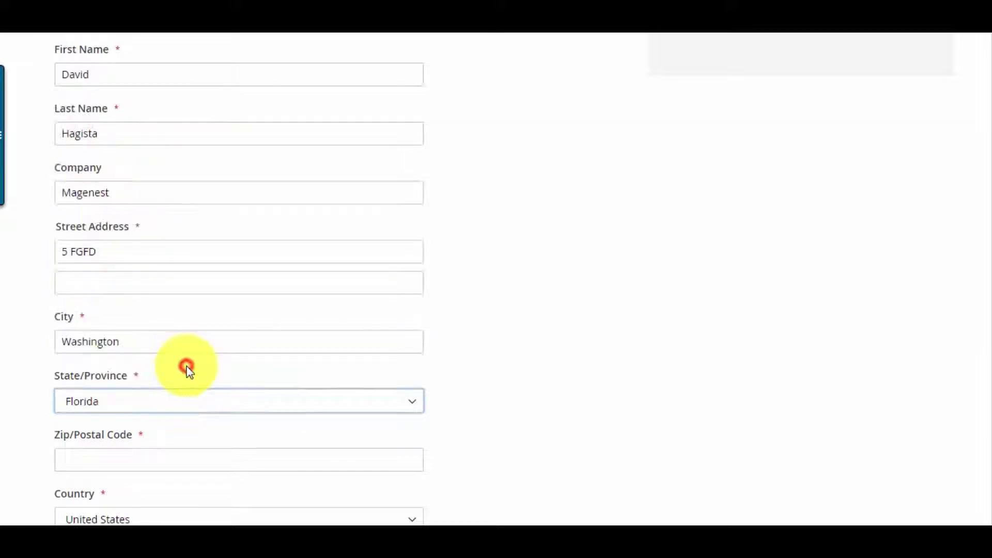
{"action": "scroll", "coordinate": [186, 369], "scroll_direction": "down", "scroll_amount": 2}
{"action": "left_click", "coordinate": [159, 313]}
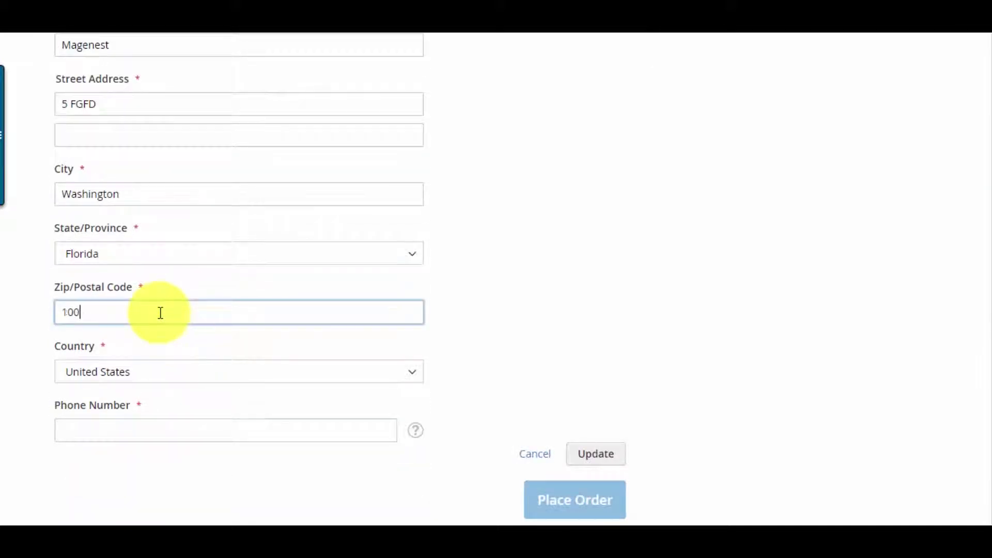
{"action": "type", "text": "09"}
{"action": "left_click", "coordinate": [111, 429]}
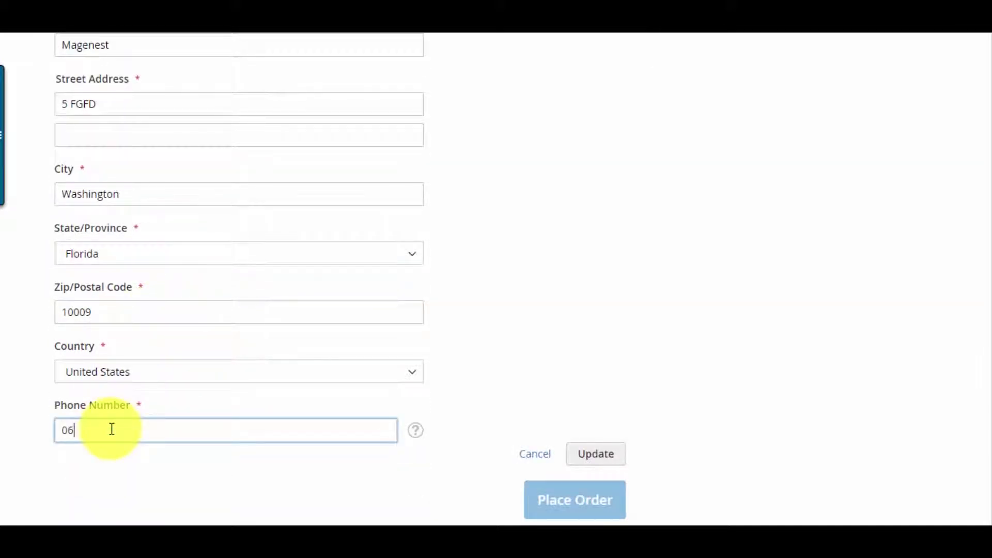
{"action": "type", "text": "54645"}
{"action": "left_click", "coordinate": [593, 456]}
{"action": "scroll", "coordinate": [592, 470], "scroll_direction": "down", "scroll_amount": 2}
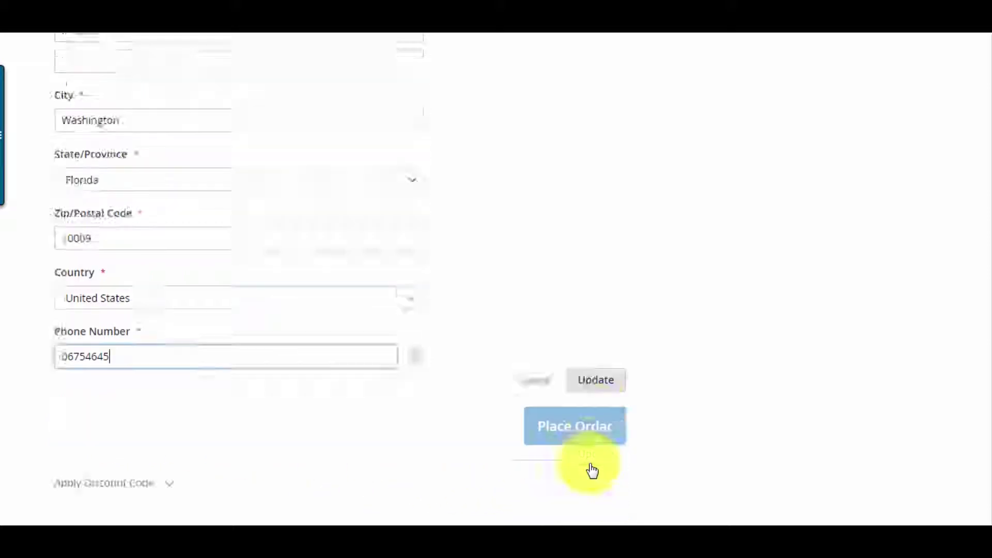
{"action": "left_click", "coordinate": [598, 326]}
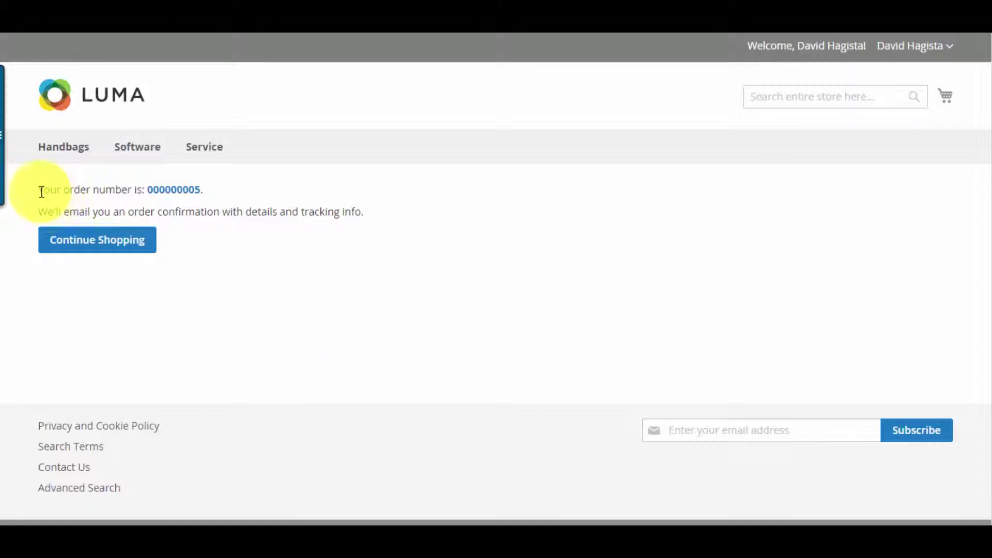
- Select the 'Your order number is: 000000005.' line on the success page for copying
{"action": "left_click_drag", "start_coordinate": [39, 191], "coordinate": [204, 192]}
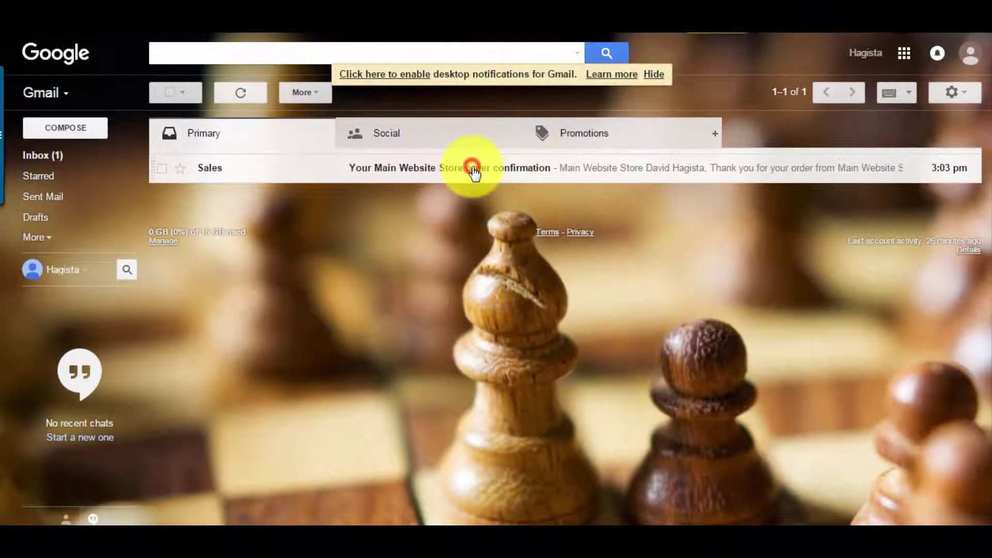
- Read the Sales order confirmation email for order #000000005 in the Gmail inbox
{"action": "left_click", "coordinate": [473, 172]}
{"action": "scroll", "coordinate": [474, 233], "scroll_direction": "down", "scroll_amount": 2}
{"action": "scroll", "coordinate": [479, 256], "scroll_direction": "down", "scroll_amount": 1}
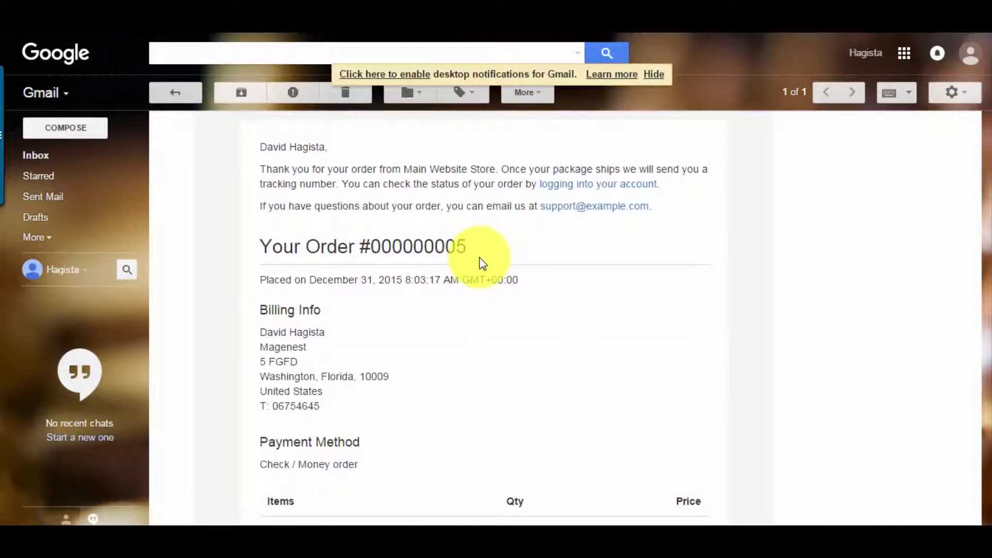
{"action": "scroll", "coordinate": [480, 264], "scroll_direction": "down", "scroll_amount": 3}
{"action": "scroll", "coordinate": [492, 275], "scroll_direction": "down", "scroll_amount": 1}
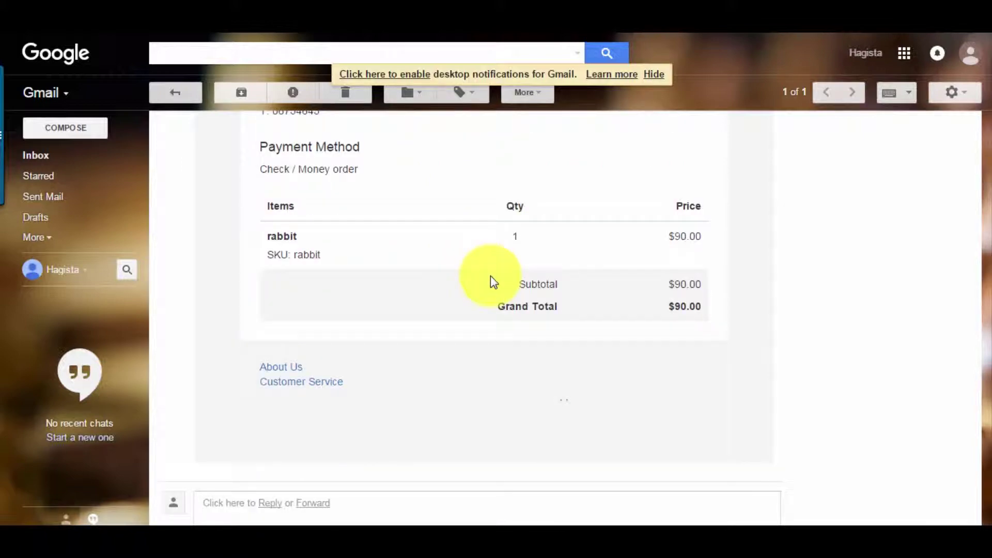
{"action": "scroll", "coordinate": [491, 280], "scroll_direction": "up", "scroll_amount": 4}
{"action": "scroll", "coordinate": [491, 280], "scroll_direction": "up", "scroll_amount": 1}
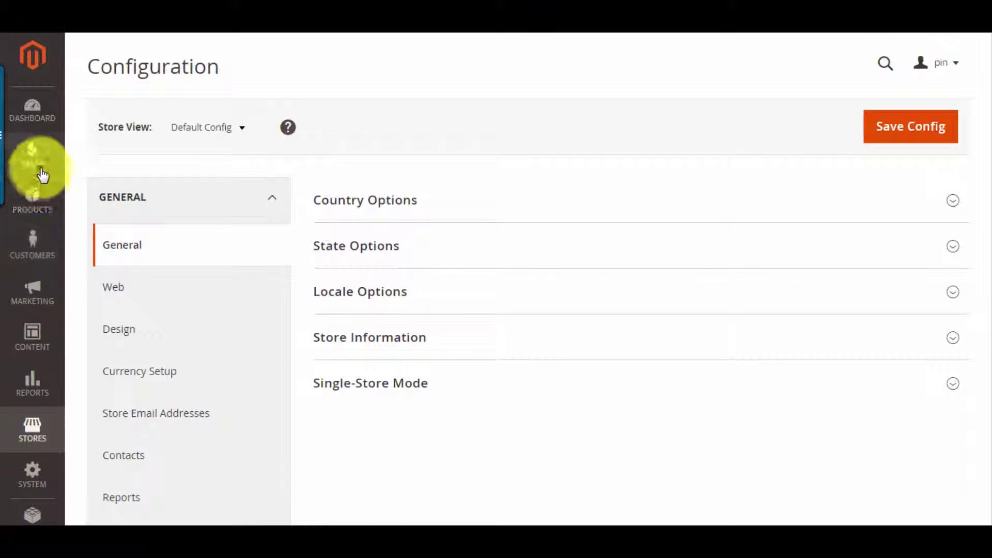
- From Sales > Orders, view the details of order 000000005
{"action": "left_click", "coordinate": [32, 155]}
{"action": "left_click", "coordinate": [90, 156]}
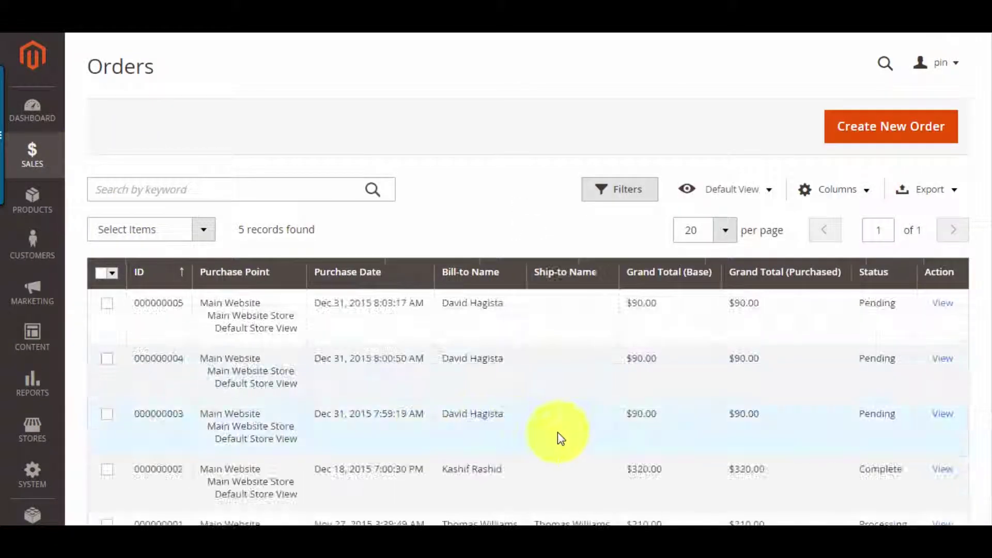
{"action": "scroll", "coordinate": [518, 366], "scroll_direction": "down", "scroll_amount": 2}
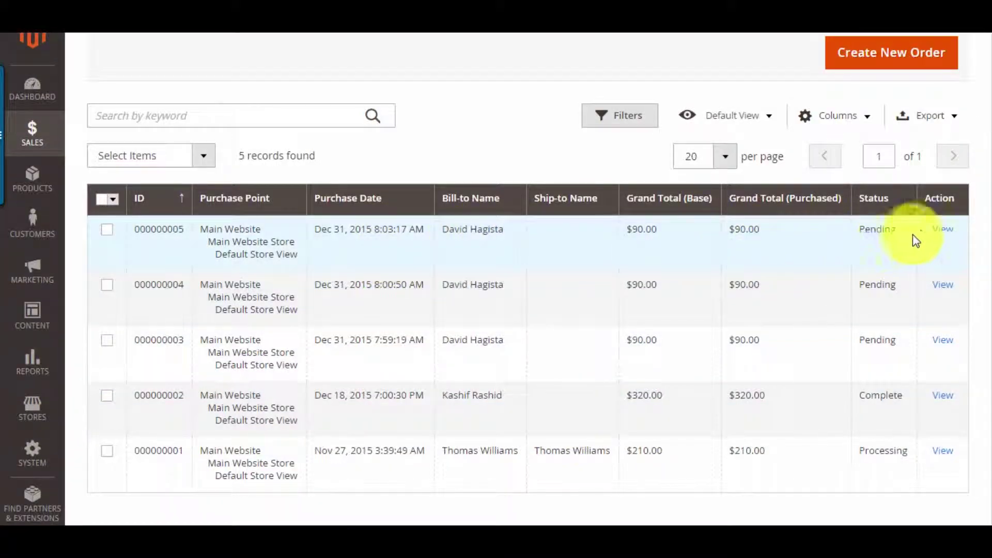
{"action": "left_click", "coordinate": [941, 231]}
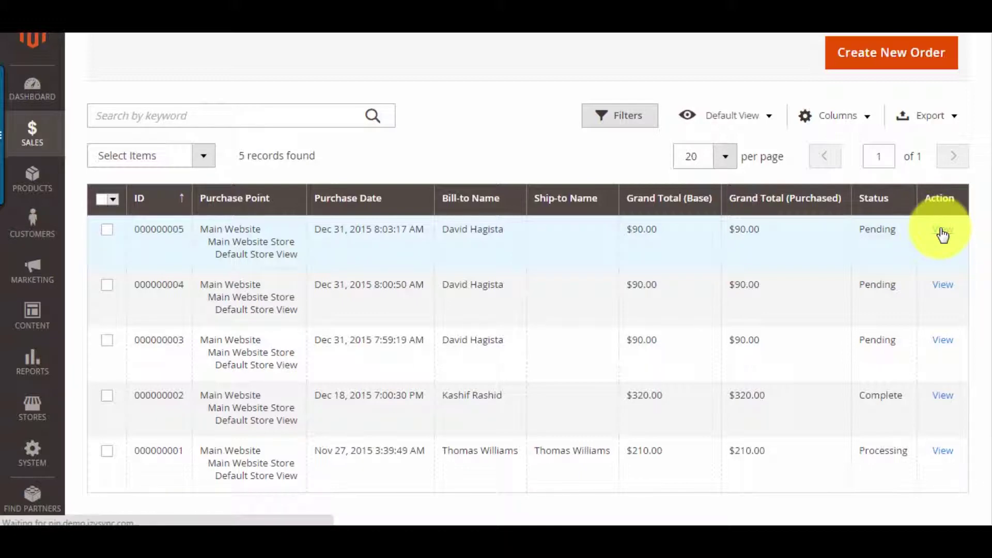
{"action": "scroll", "coordinate": [647, 361], "scroll_direction": "down", "scroll_amount": 2}
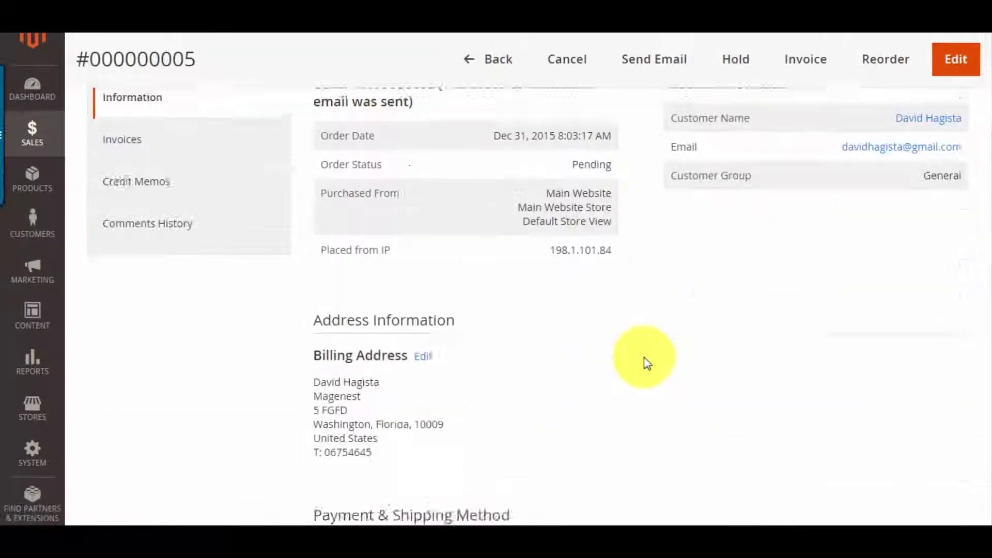
{"action": "scroll", "coordinate": [647, 360], "scroll_direction": "up", "scroll_amount": 2}
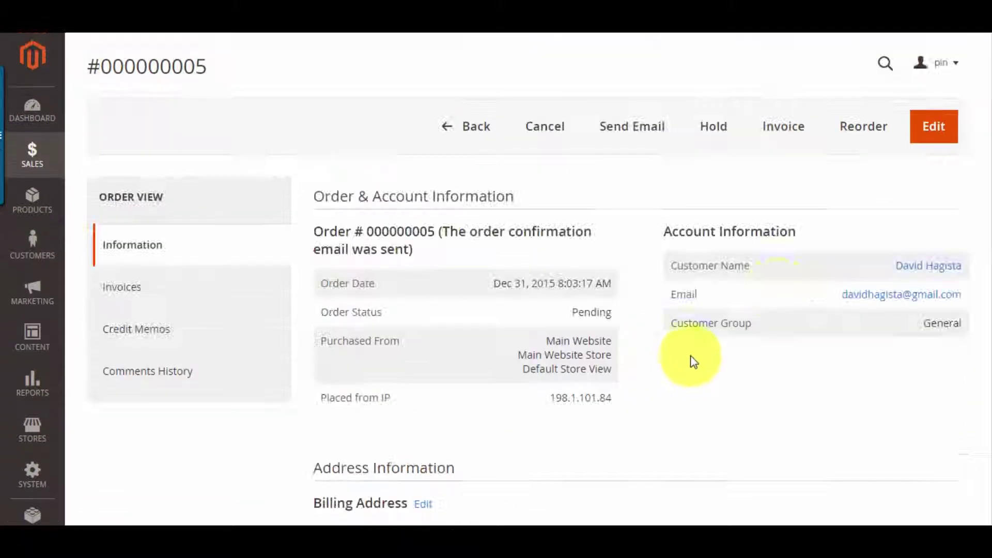
- Create and submit an invoice for the rabbit order so it becomes Complete
{"action": "left_click", "coordinate": [794, 134]}
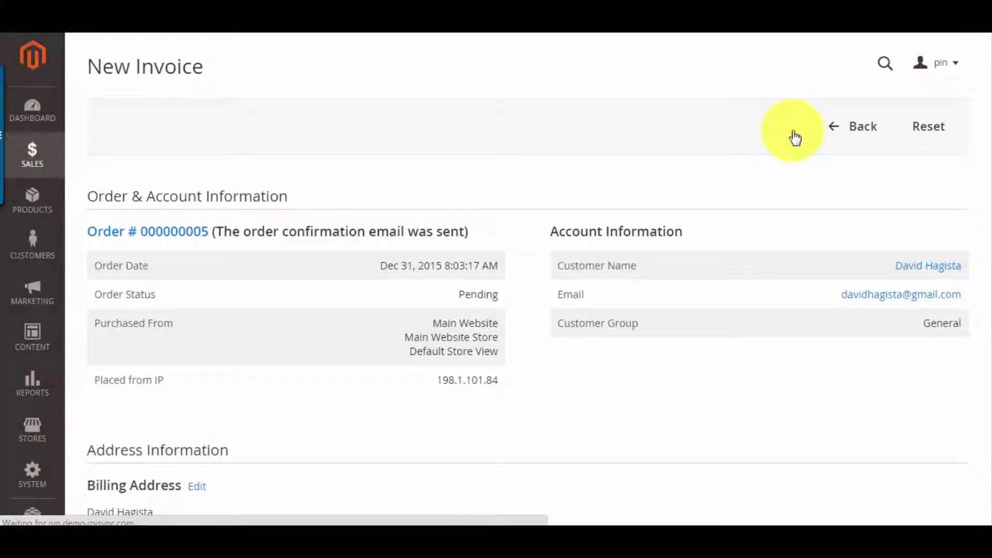
{"action": "scroll", "coordinate": [704, 347], "scroll_direction": "down", "scroll_amount": 2}
{"action": "scroll", "coordinate": [704, 347], "scroll_direction": "down", "scroll_amount": 4}
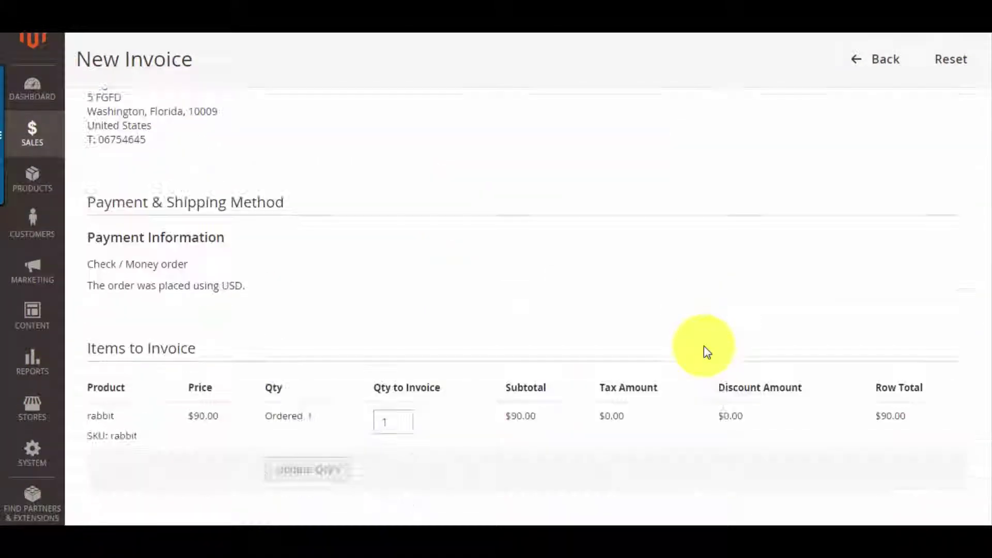
{"action": "scroll", "coordinate": [704, 346], "scroll_direction": "down", "scroll_amount": 5}
{"action": "left_click", "coordinate": [894, 350]}
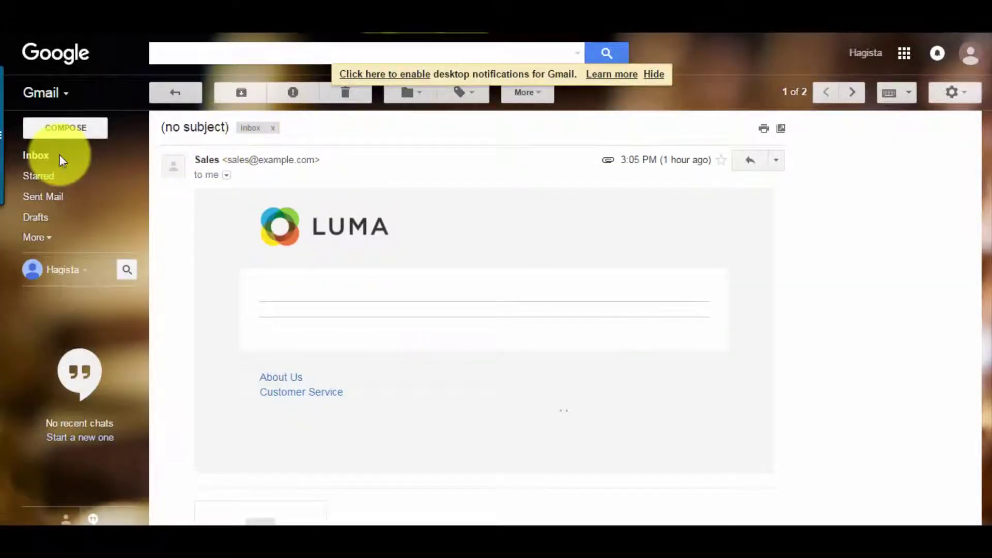
- Return to the Gmail inbox to see the new Game Licence Delivery email
{"action": "left_click", "coordinate": [41, 157]}
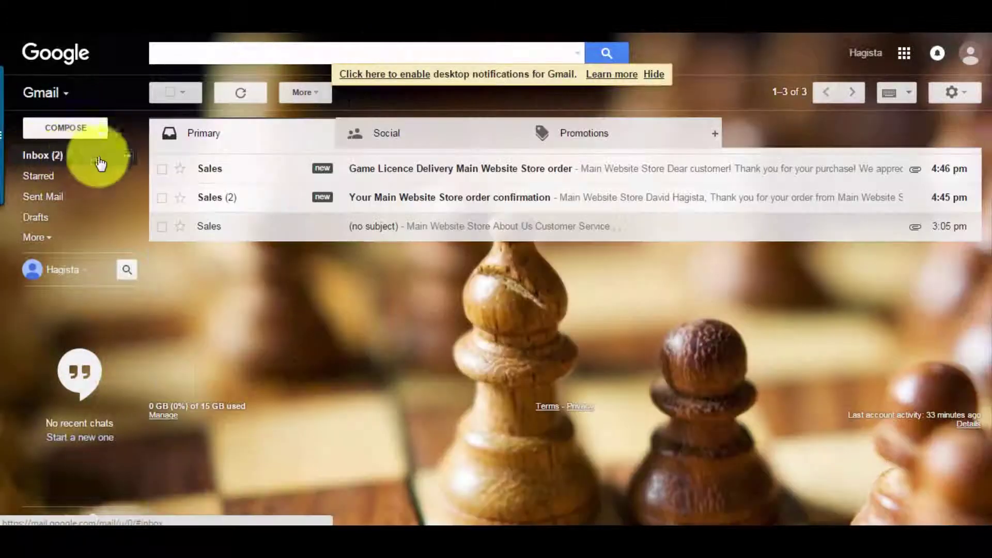